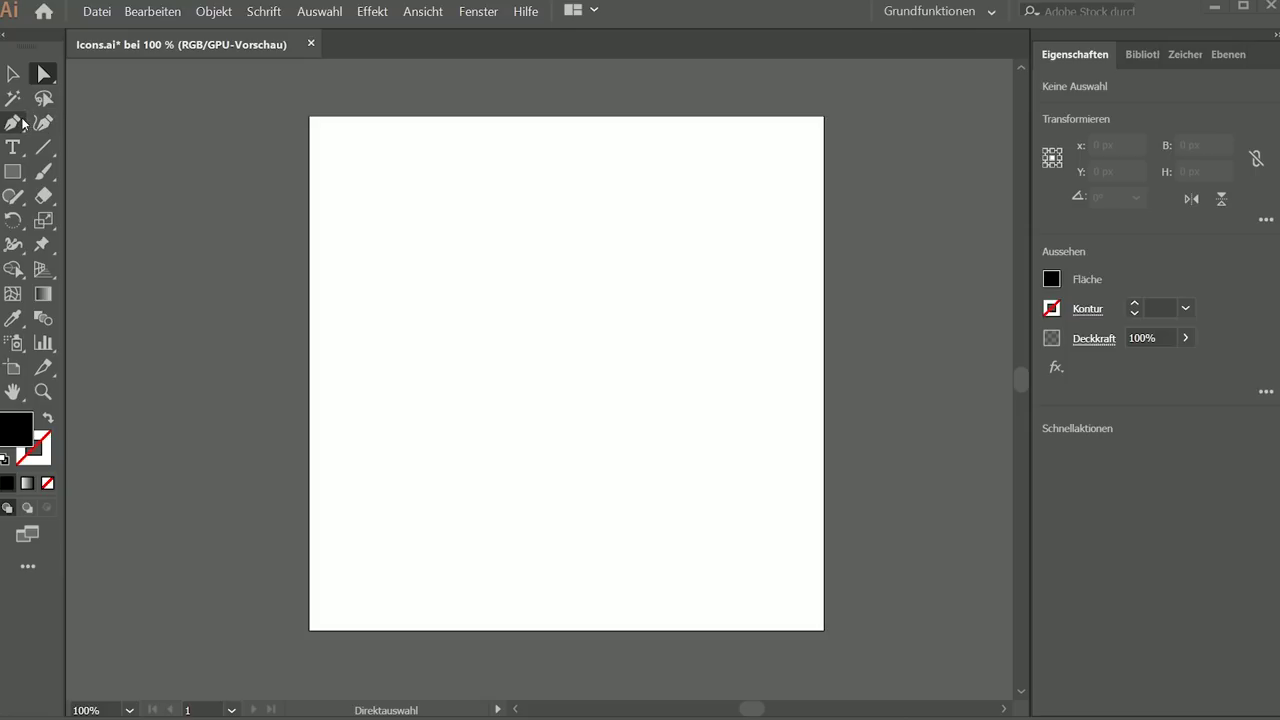
Draw a closed black four-sided shape about 166 by 174 px in the artboard's upper-left area with the Pen tool and shift it slightly upward.
left_click(13, 124)
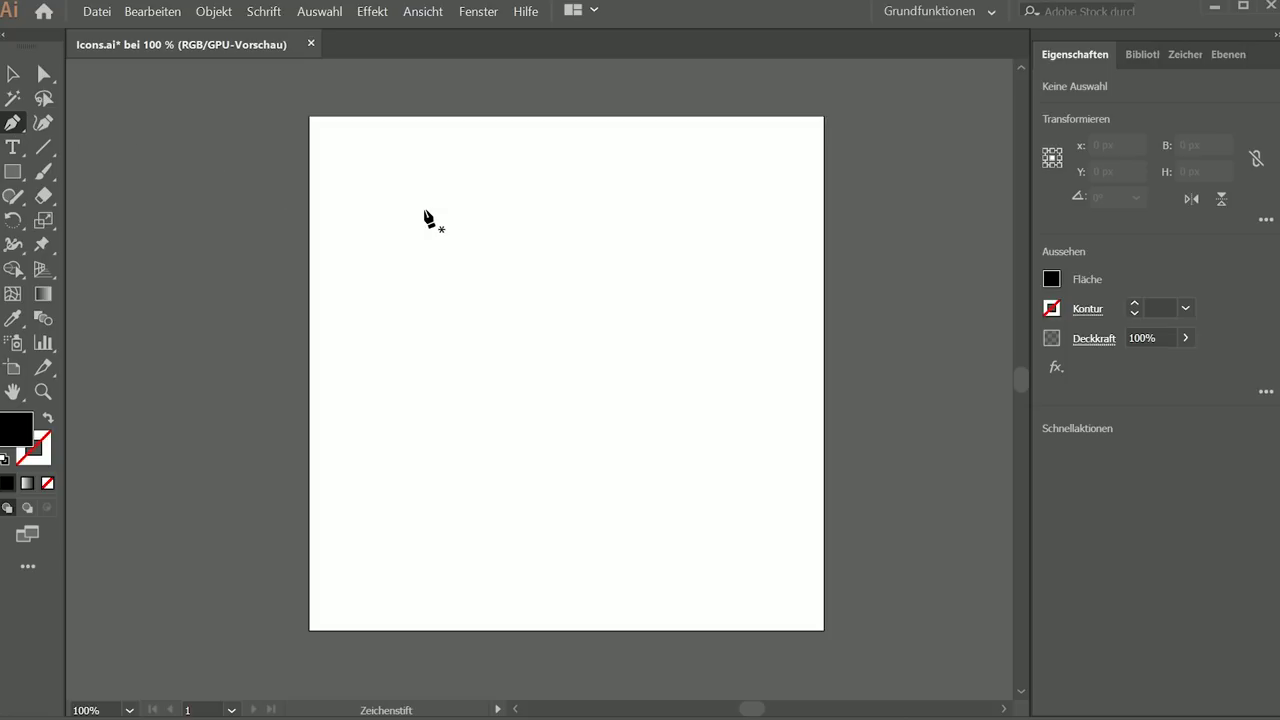
left_click(388, 182)
left_click(326, 359)
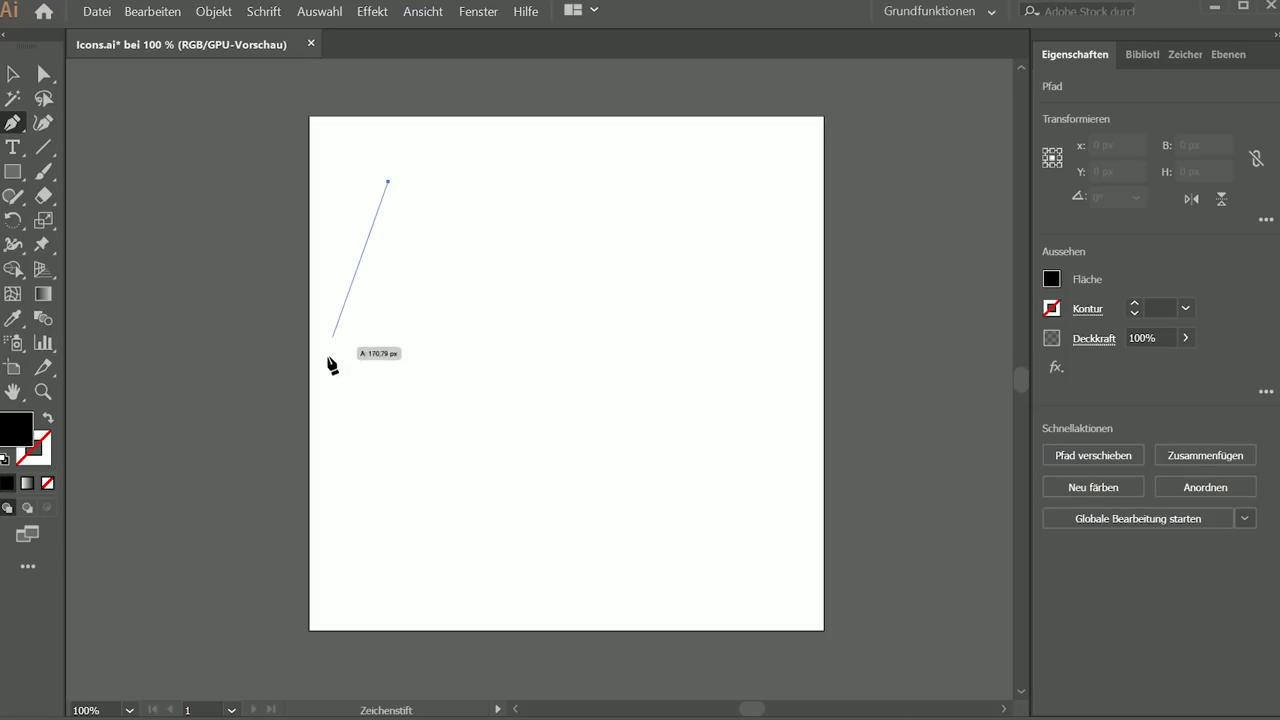
left_click(480, 321)
left_click(496, 198)
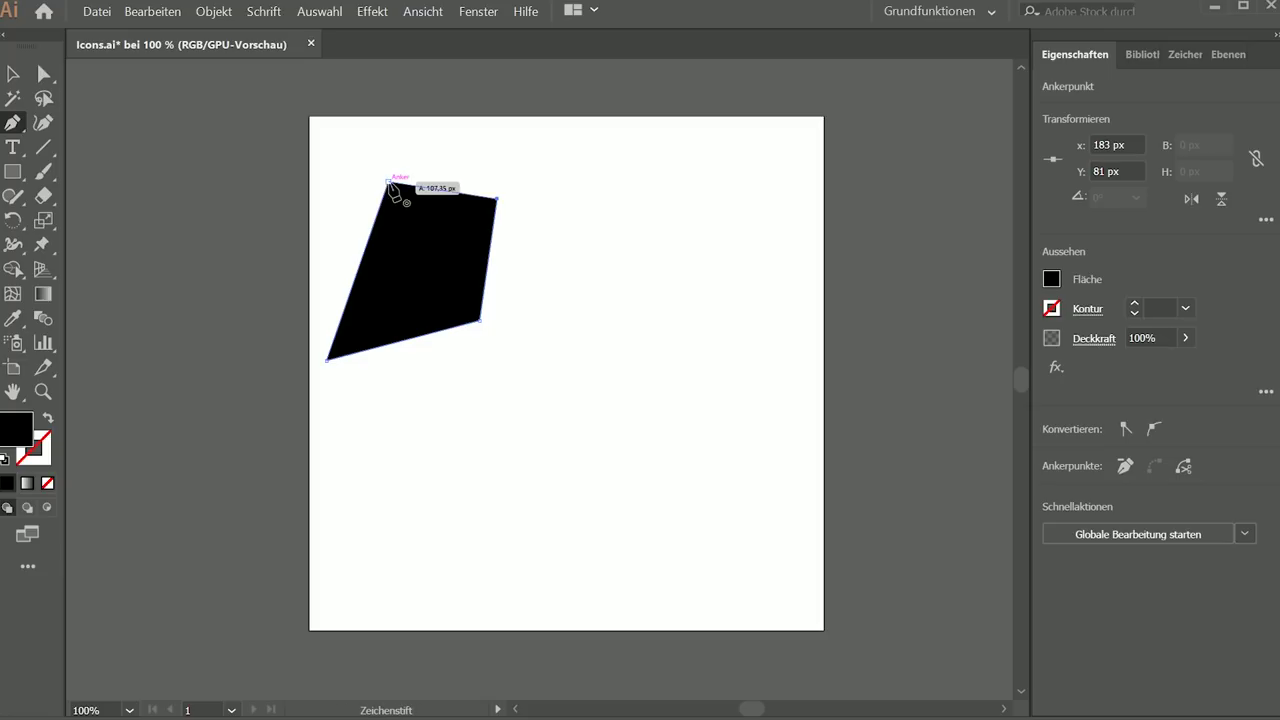
left_click(389, 183)
key("a")
left_click(420, 172)
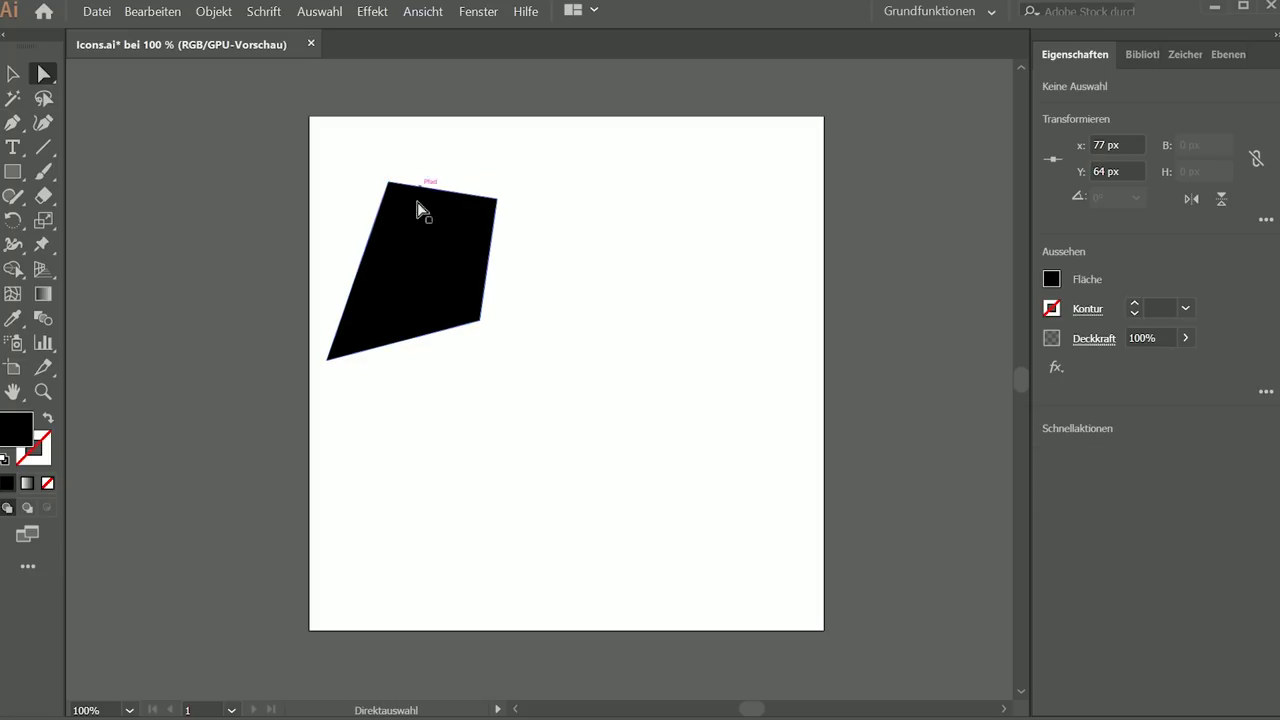
left_click(414, 269)
left_click_drag(414, 269, 427, 240)
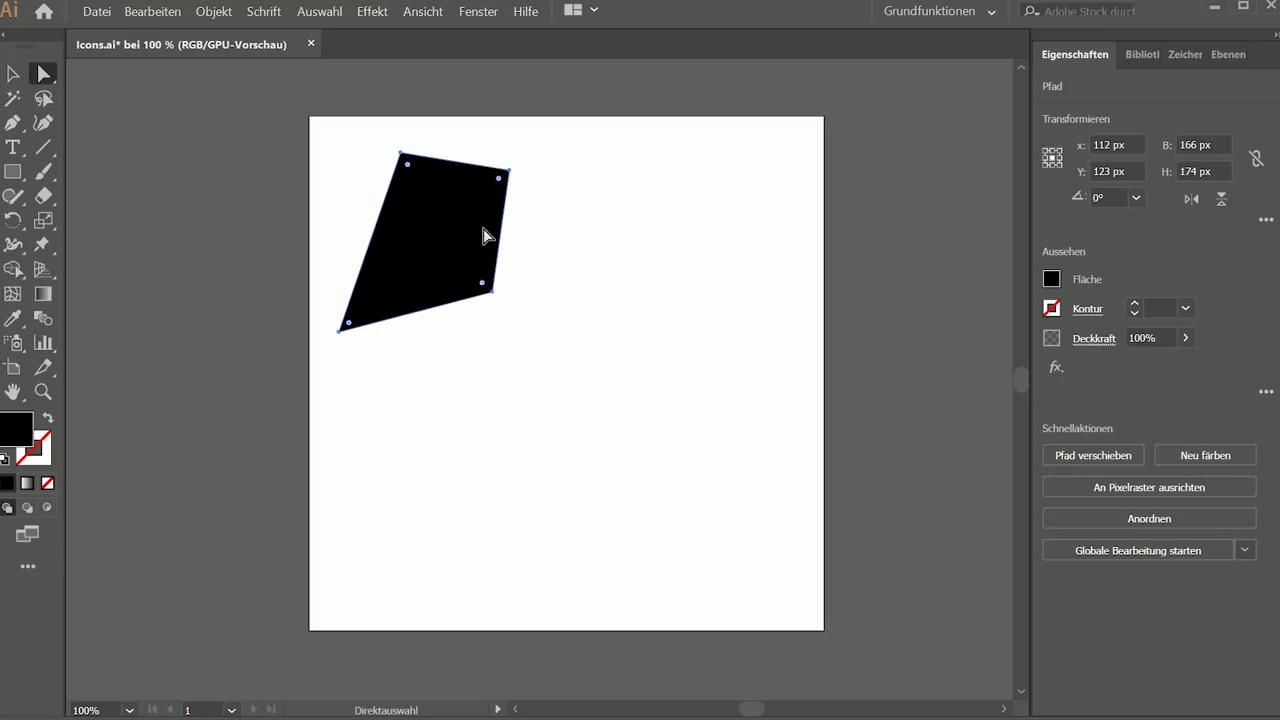
Examine the four-sided shape's corner anchor points and corner-rounding handles up close.
key("v")
scroll(369, 252, "left", 1)
key("a")
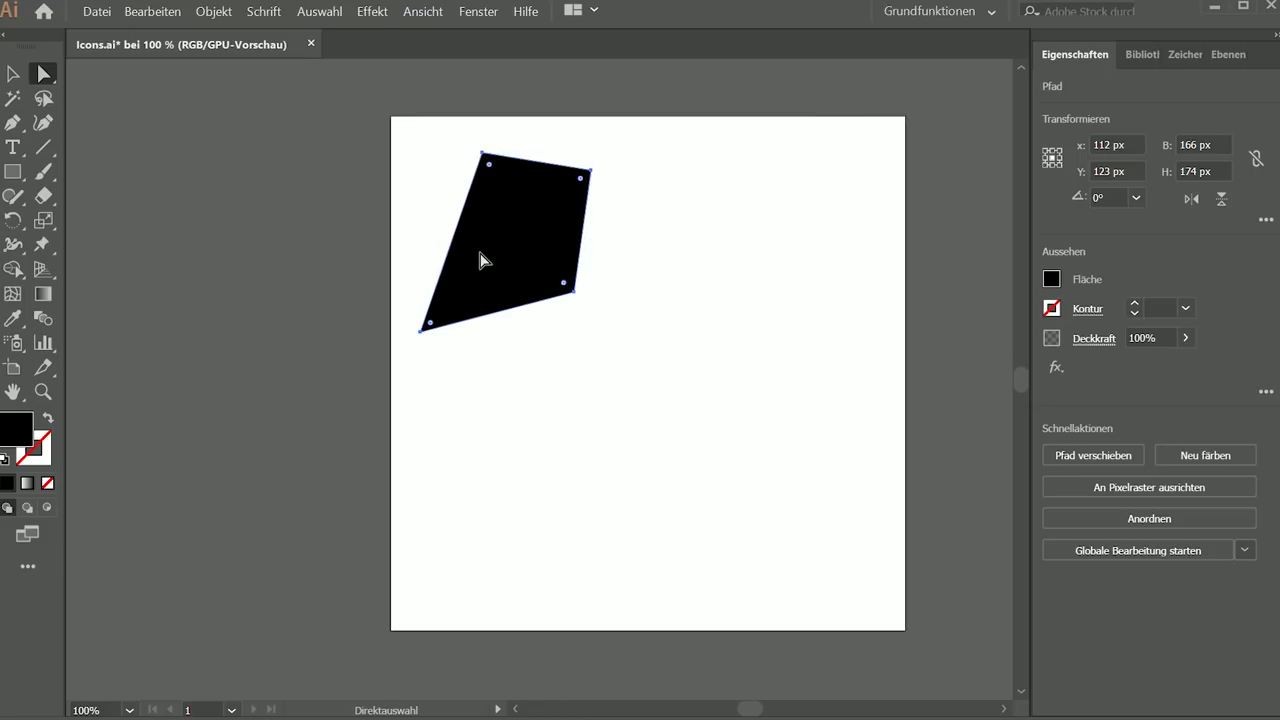
scroll(480, 257, "up", 4)
scroll(634, 303, "down", 1)
scroll(634, 303, "up", 2)
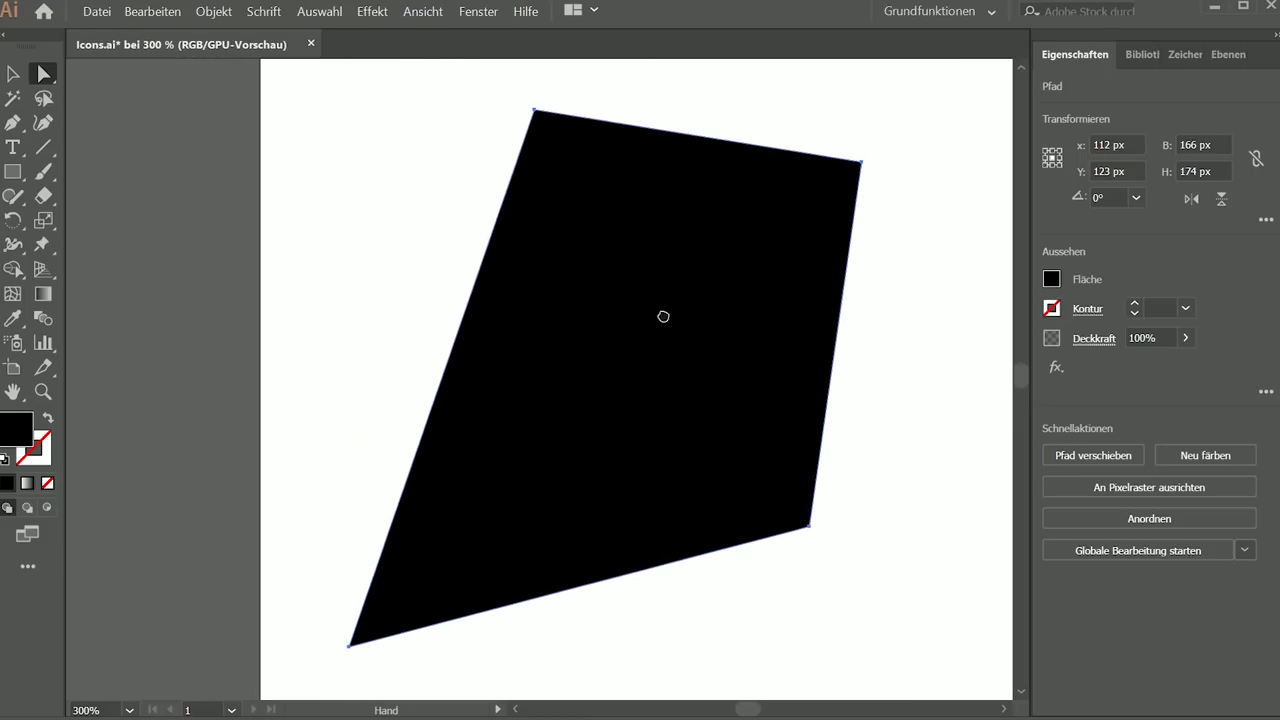
left_click(858, 168)
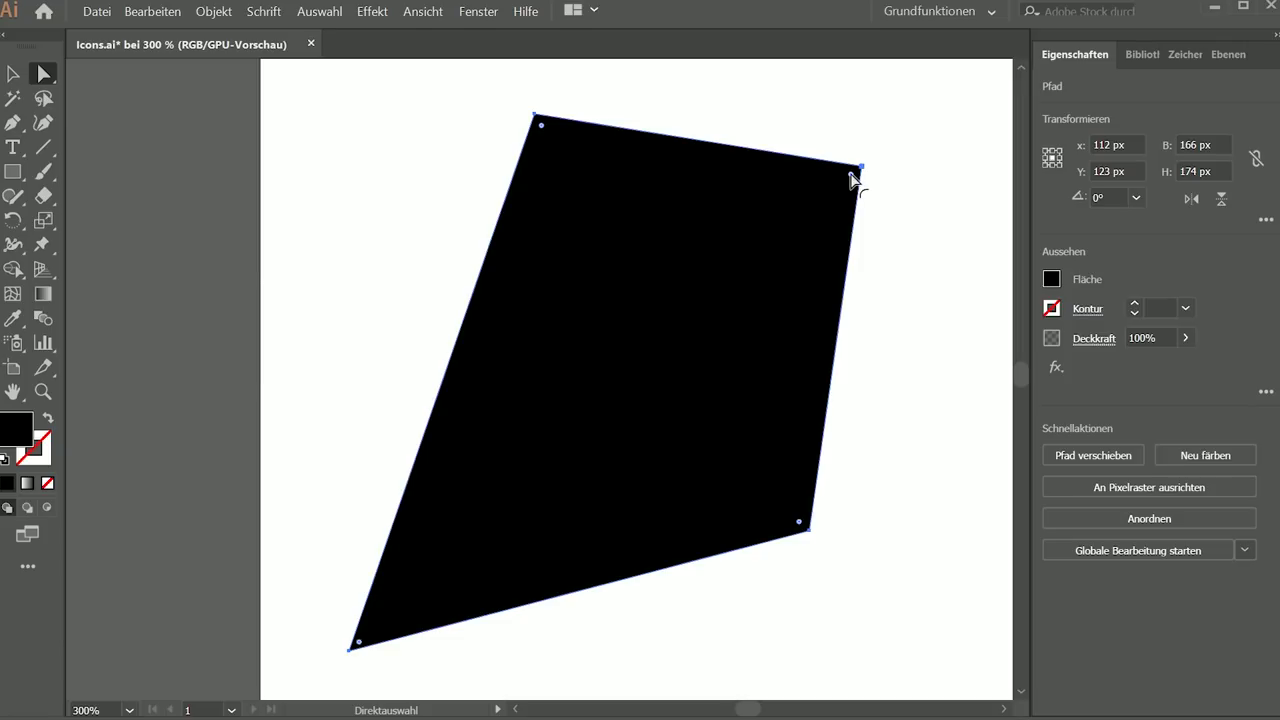
scroll(490, 480, "down", 4)
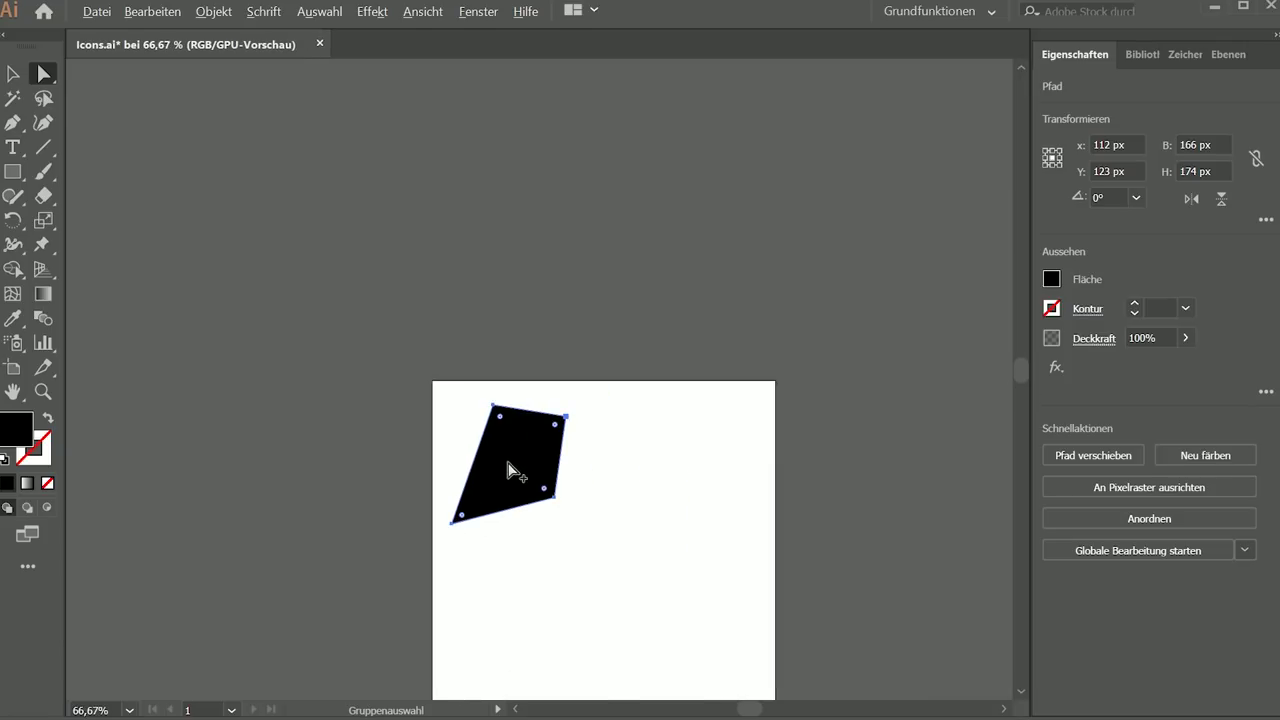
scroll(558, 388, "up", 1)
left_click_drag(614, 297, 617, 327)
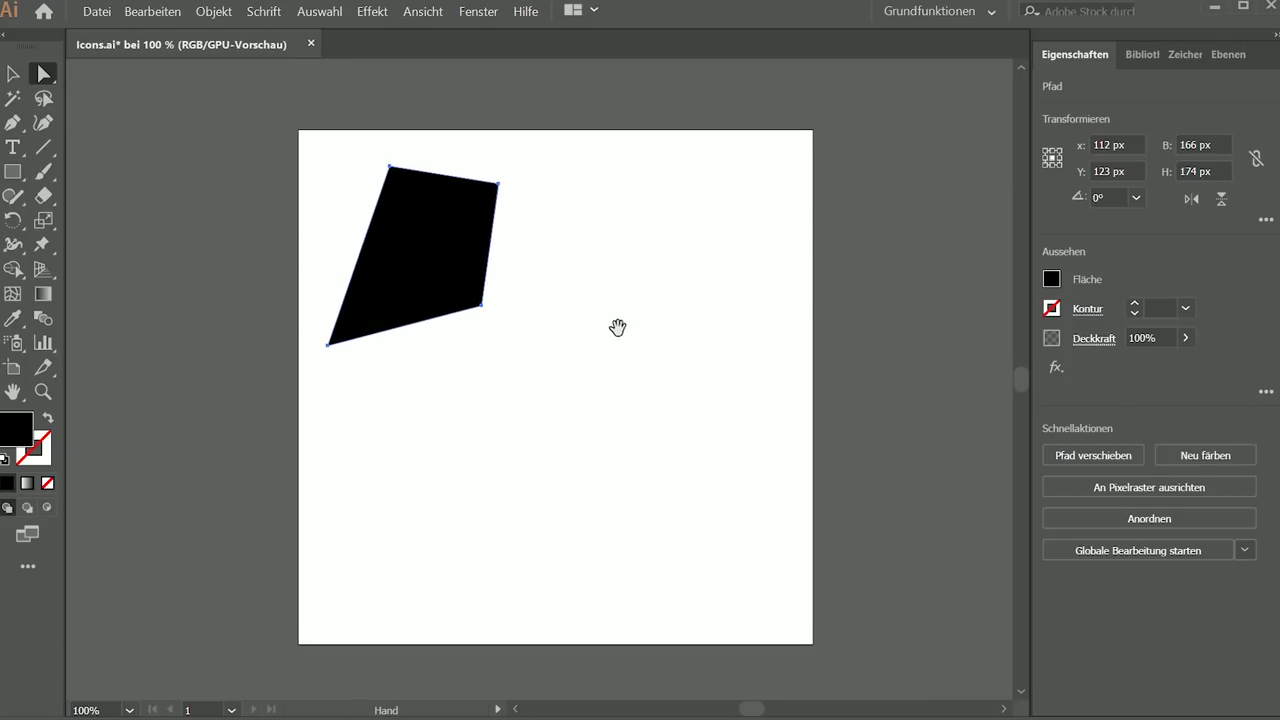
Draw a closed black five-sided shape about 270 by 210 px in the artboard's lower-right area with the Pen tool.
left_click(623, 327)
key("p")
left_click(537, 380)
left_click(457, 507)
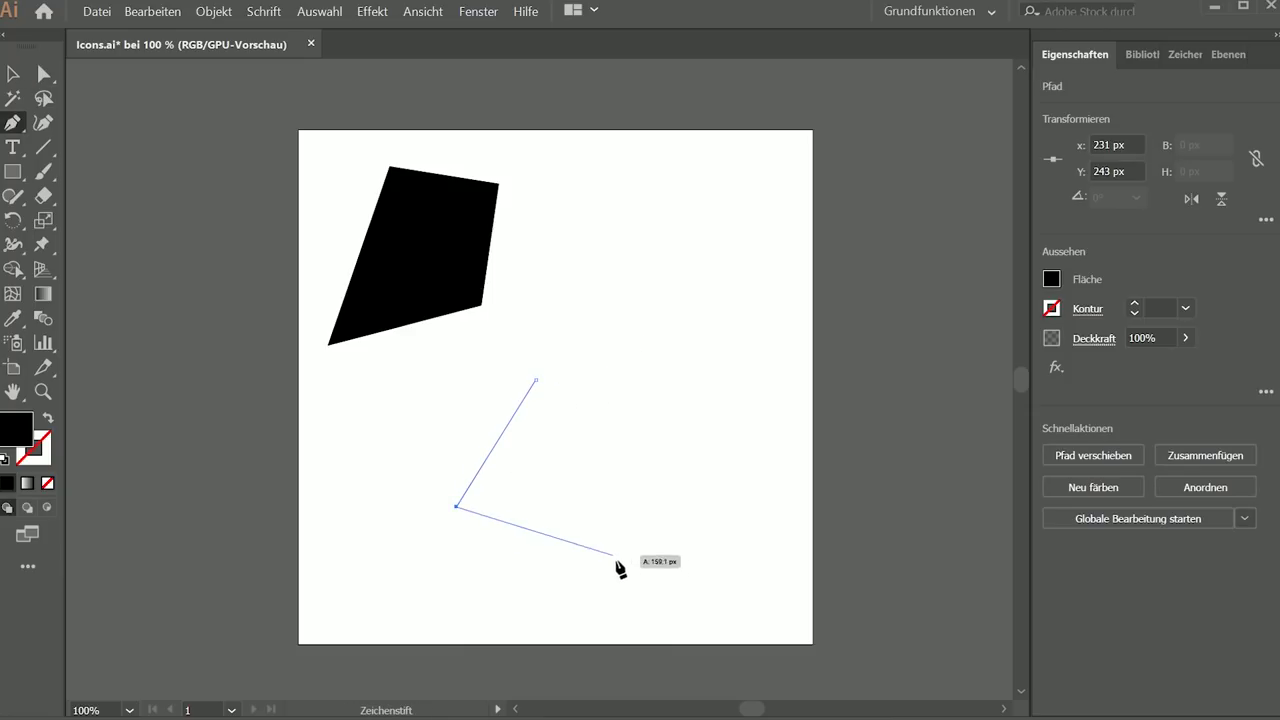
left_click(617, 566)
left_click(735, 473)
left_click(720, 350)
left_click(537, 380)
key("a")
left_click(591, 306)
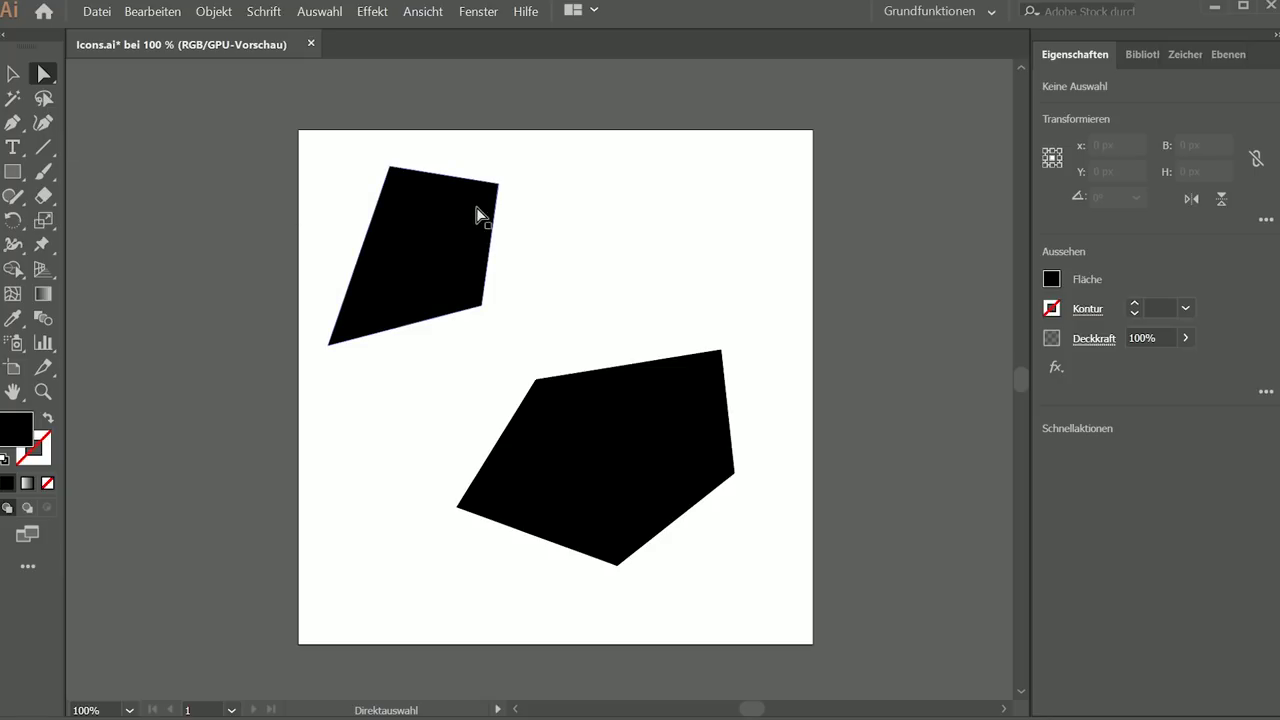
Add an anchor point on the four-sided shape's right edge and inspect the anchor points of both shapes.
left_click(414, 177)
left_click_drag(8, 128, 100, 148)
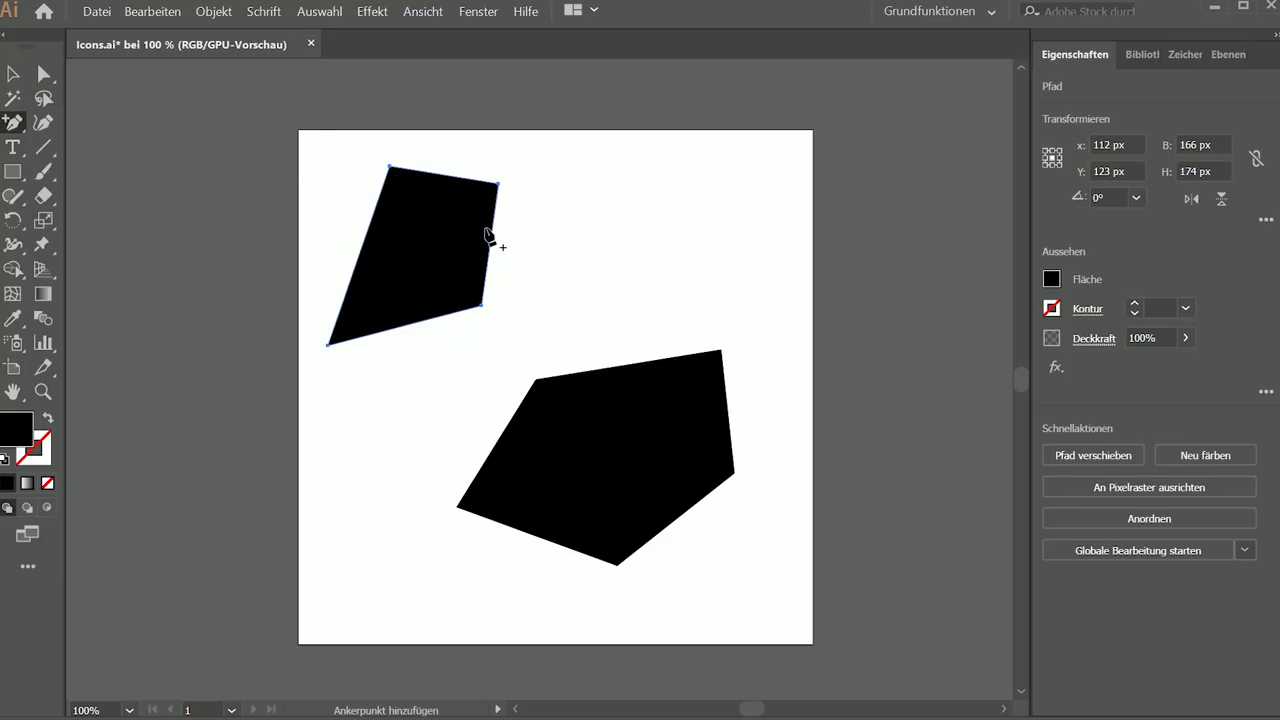
left_click(492, 233)
key("a")
left_click(545, 240)
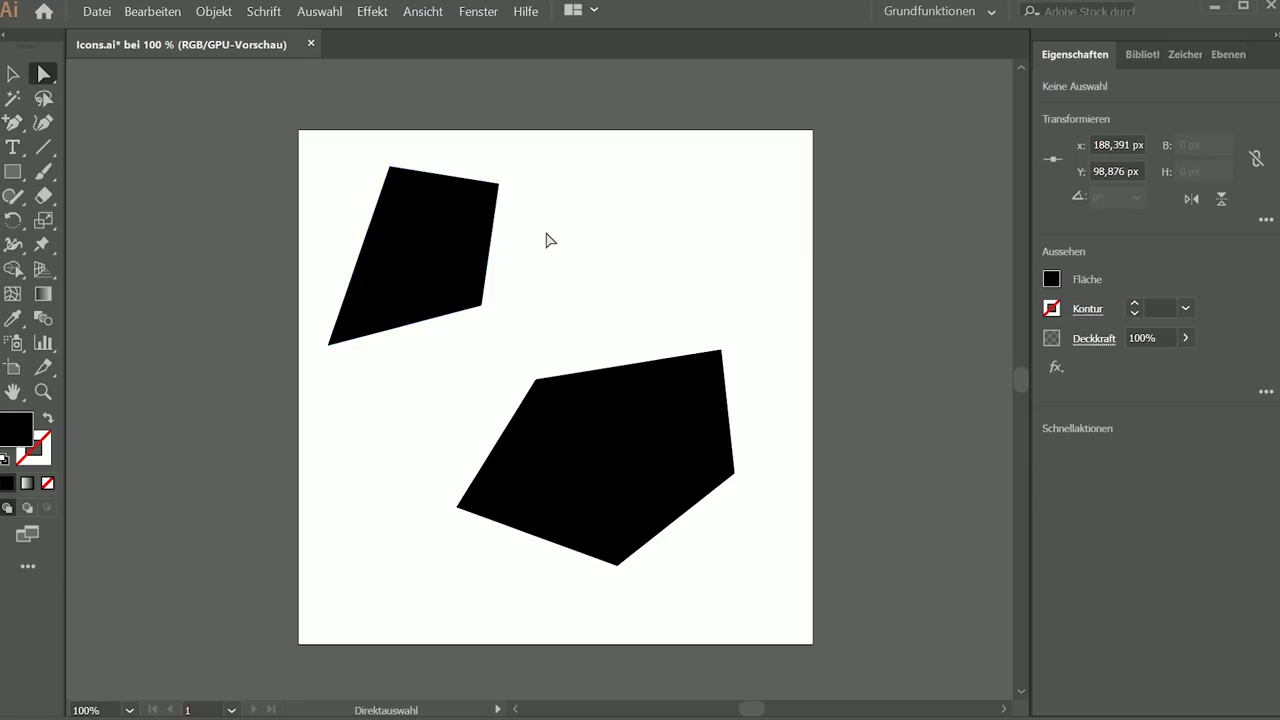
left_click(437, 250)
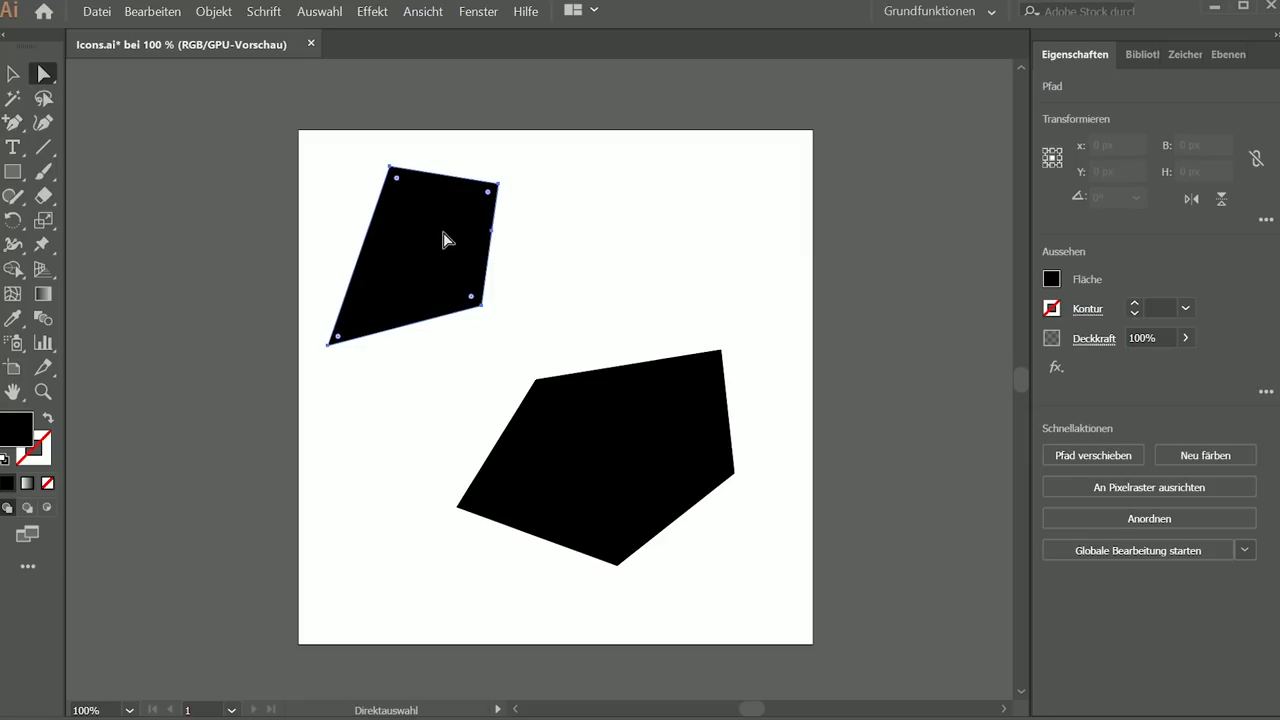
left_click(631, 458)
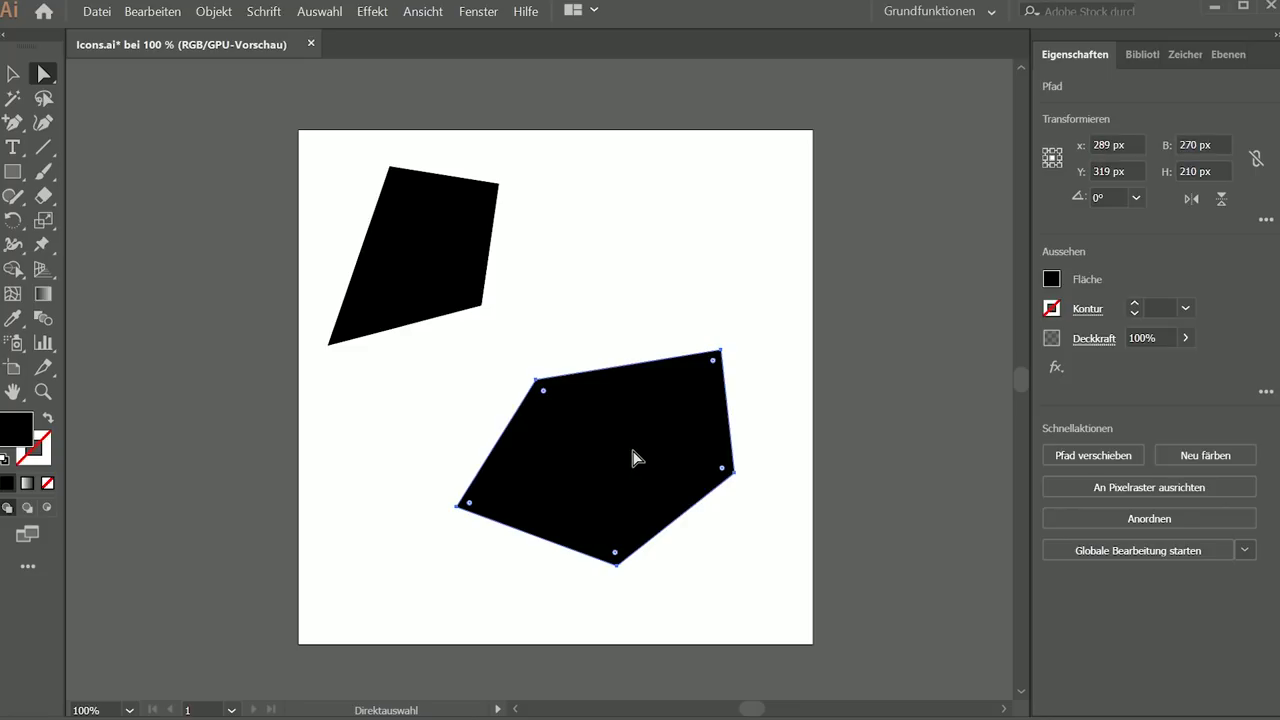
left_click(320, 317)
left_click(452, 245)
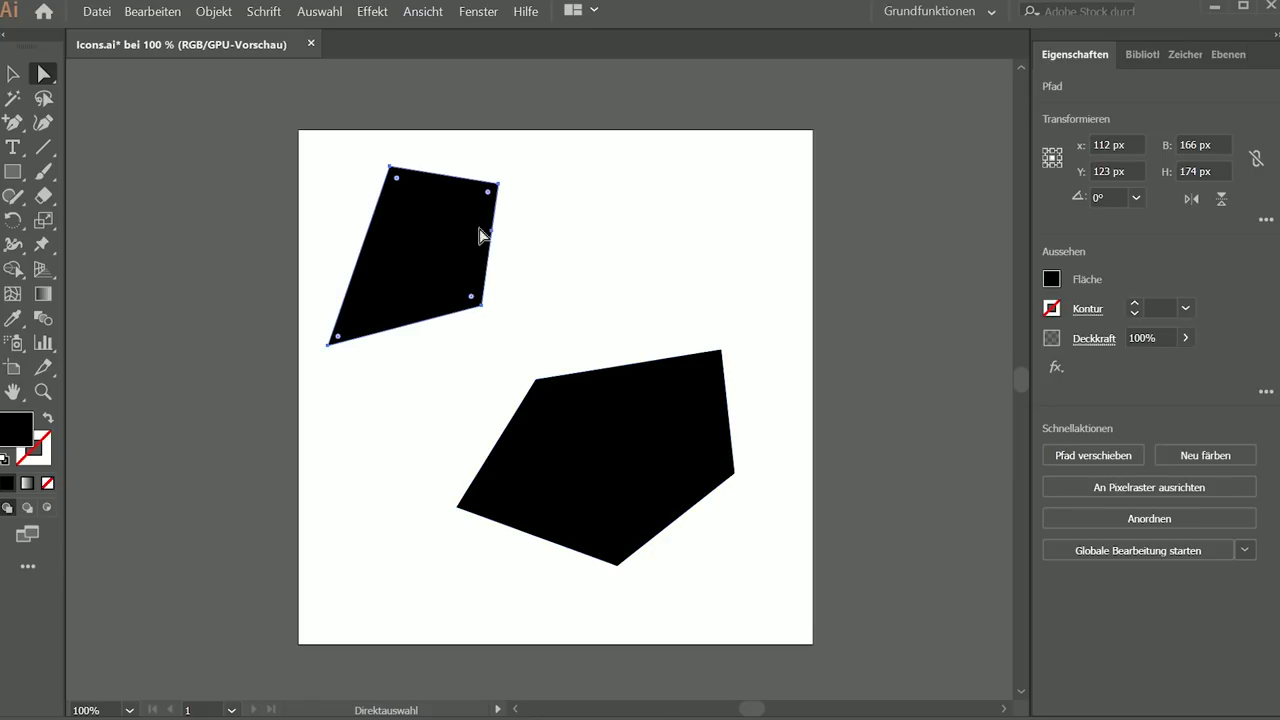
left_click(491, 230)
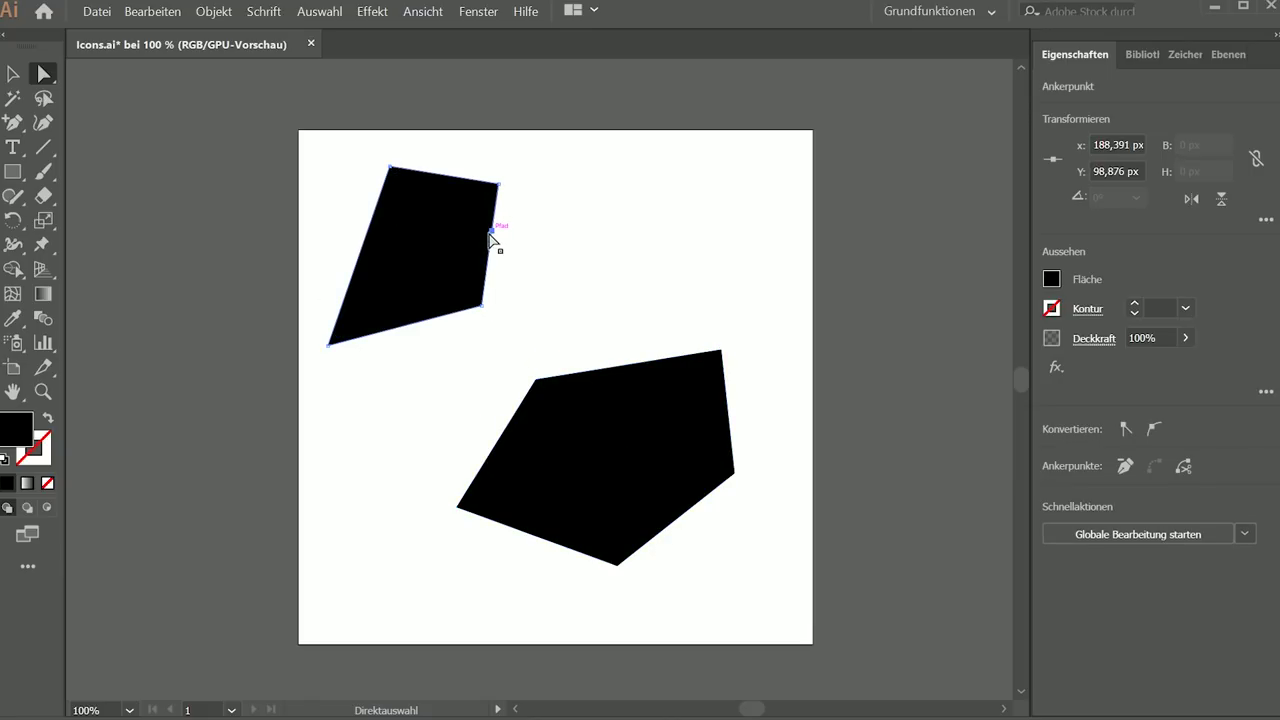
Delete both pen-drawn shapes from the artboard.
left_click_drag(283, 160, 820, 626)
key("Delete")
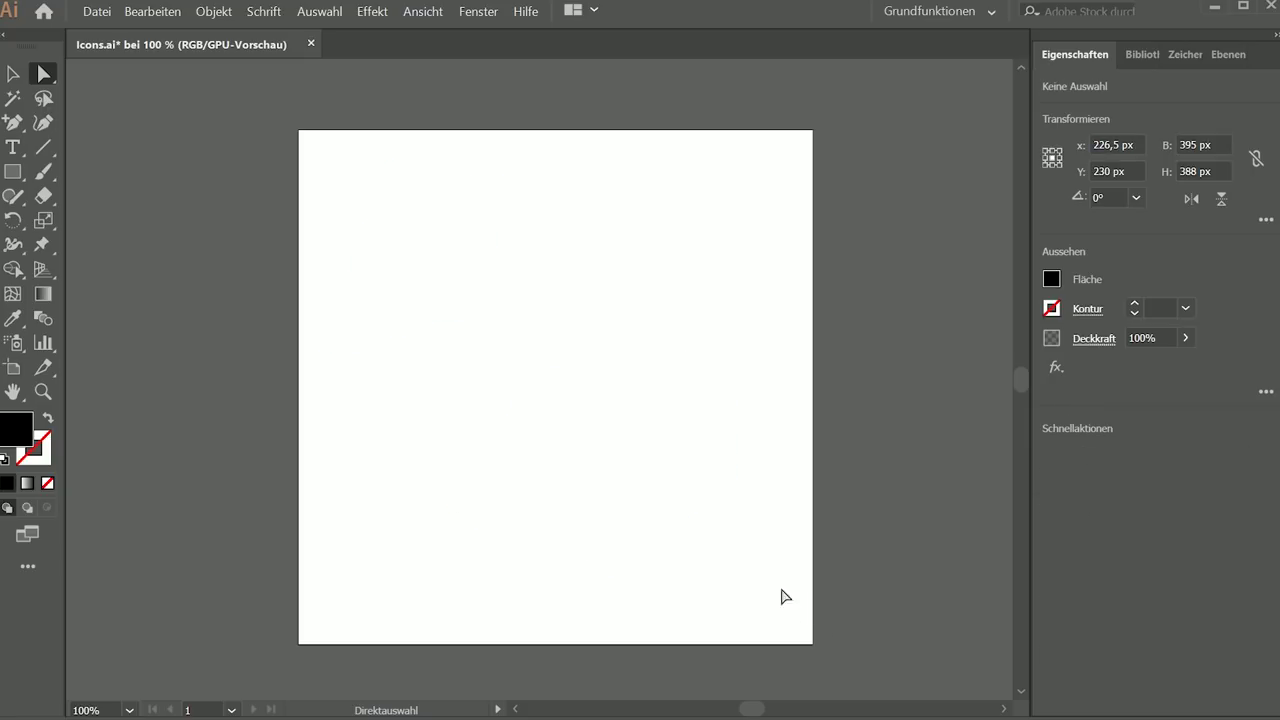
Draw a black rectangle about 387 by 50 px across the artboard and rotate it to 45°.
left_click(21, 175)
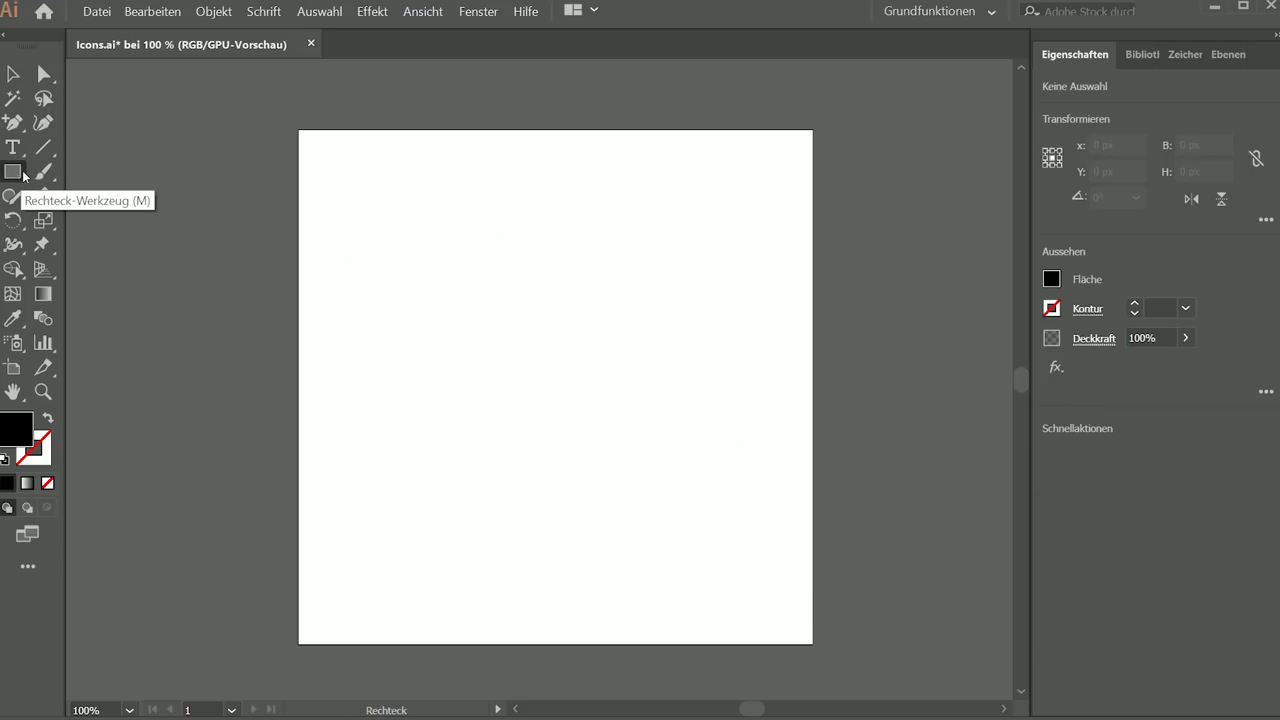
left_click_drag(356, 299, 755, 351)
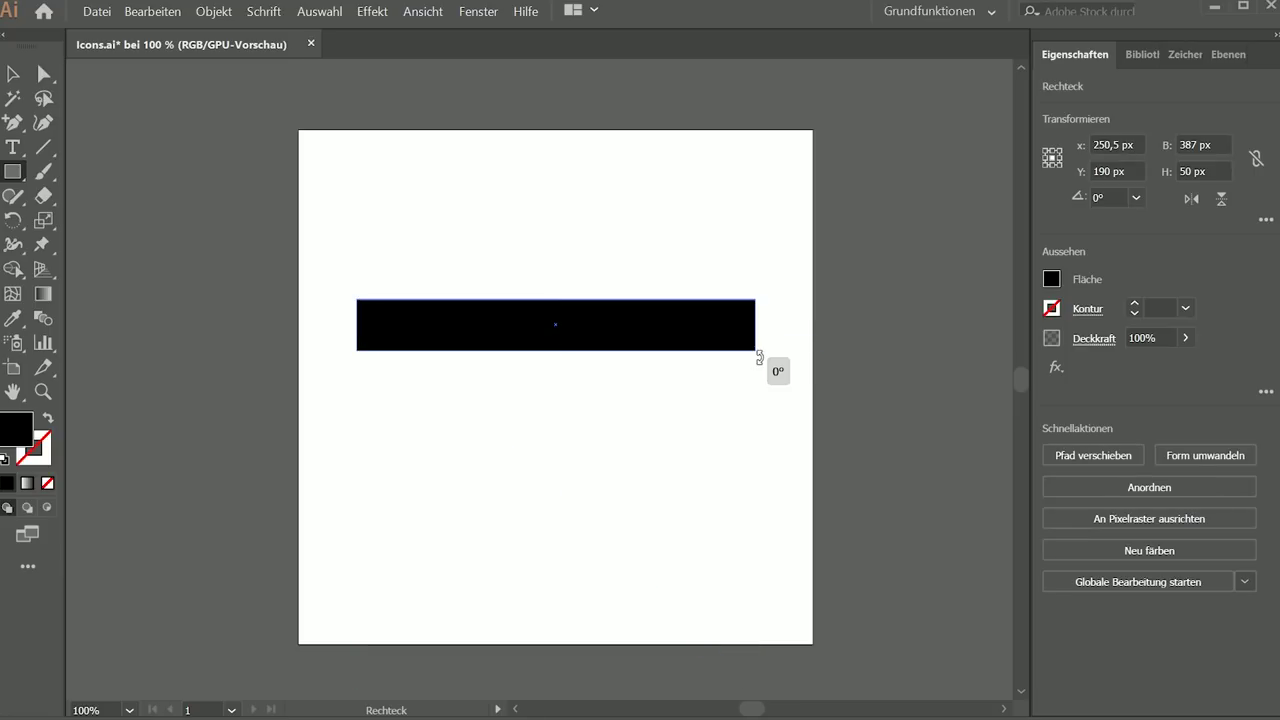
left_click_drag(760, 357, 767, 222)
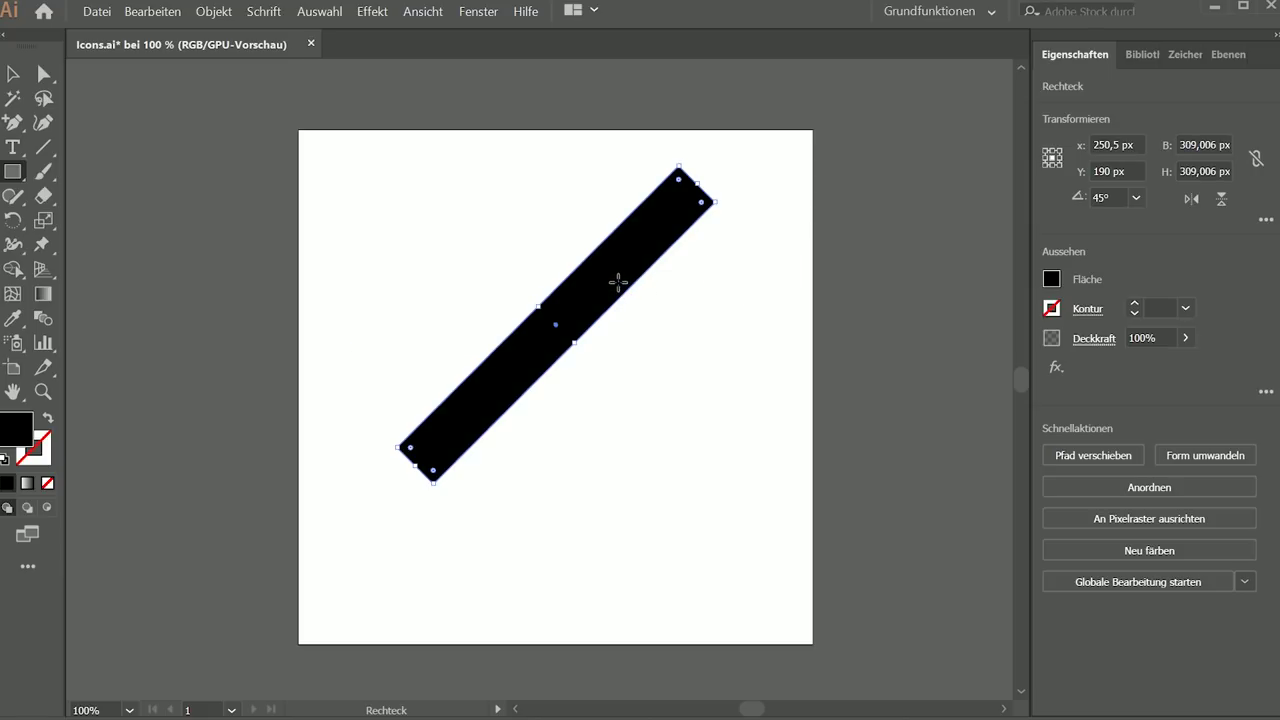
Move the tilted bar down to the artboard's center at Y 250 px and add a copy rotated to 315° to form an X.
key("v")
left_click_drag(614, 281, 616, 343)
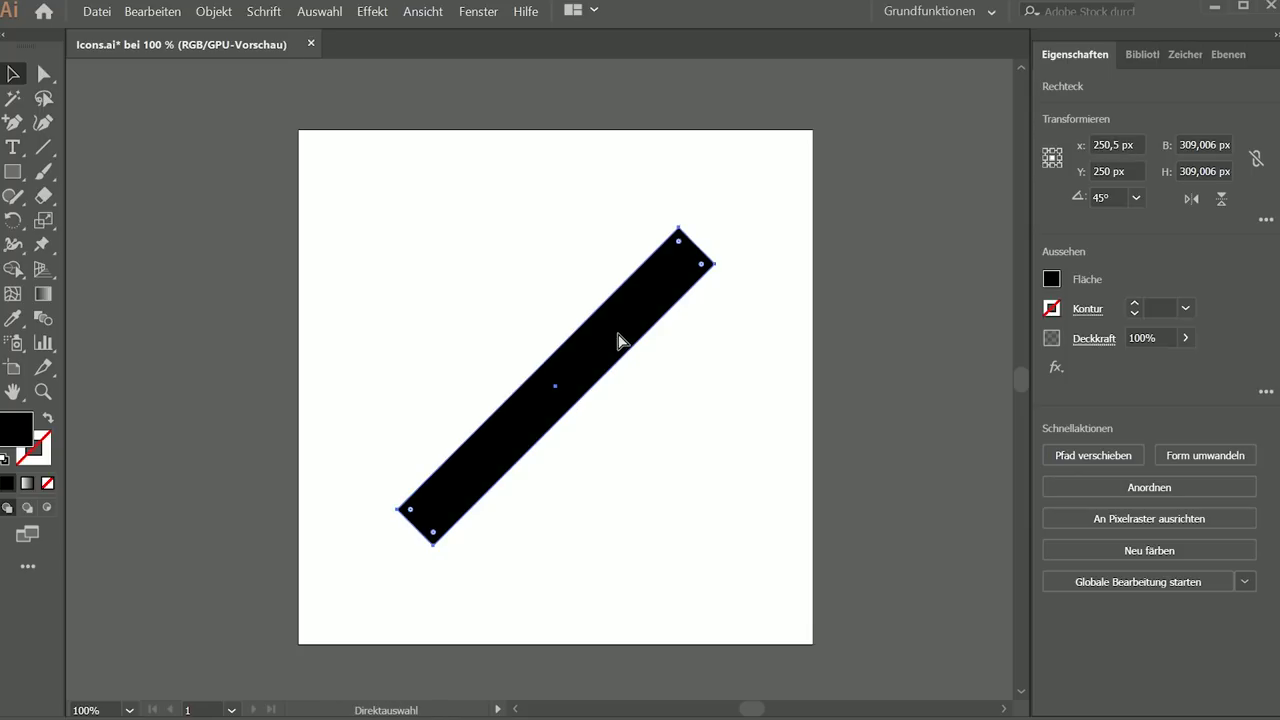
key("v")
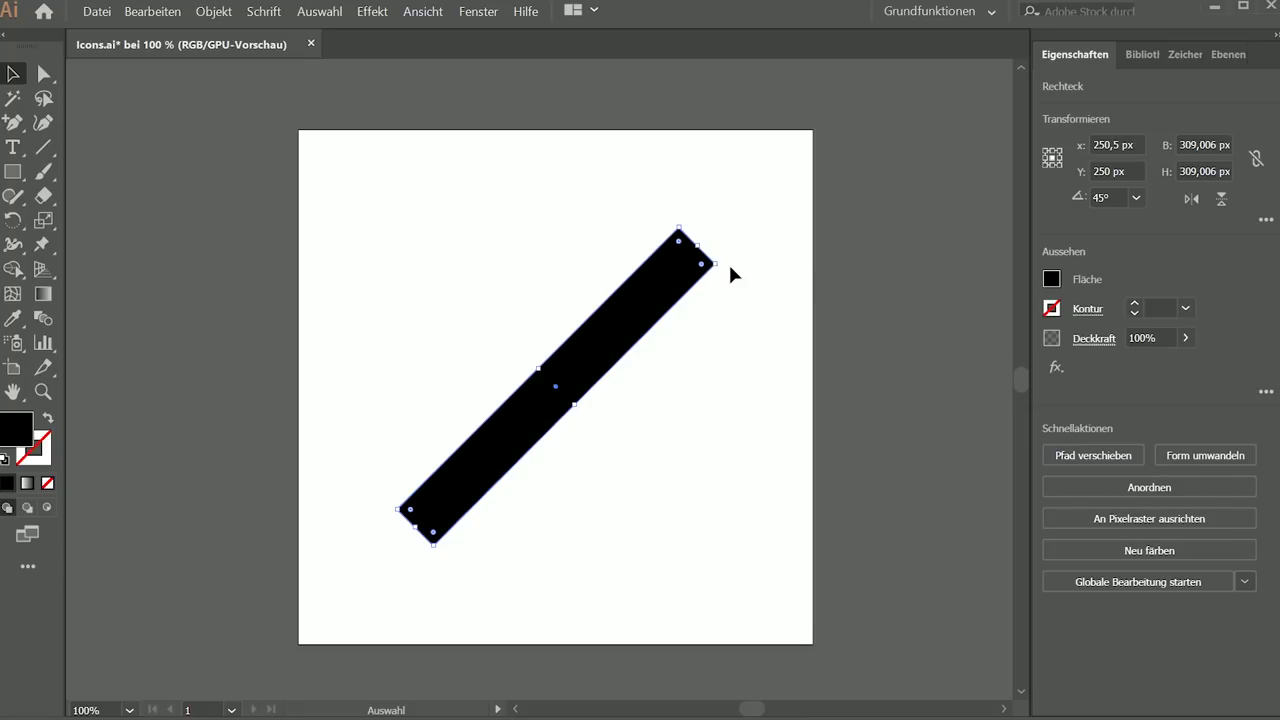
left_click_drag(722, 266, 690, 522)
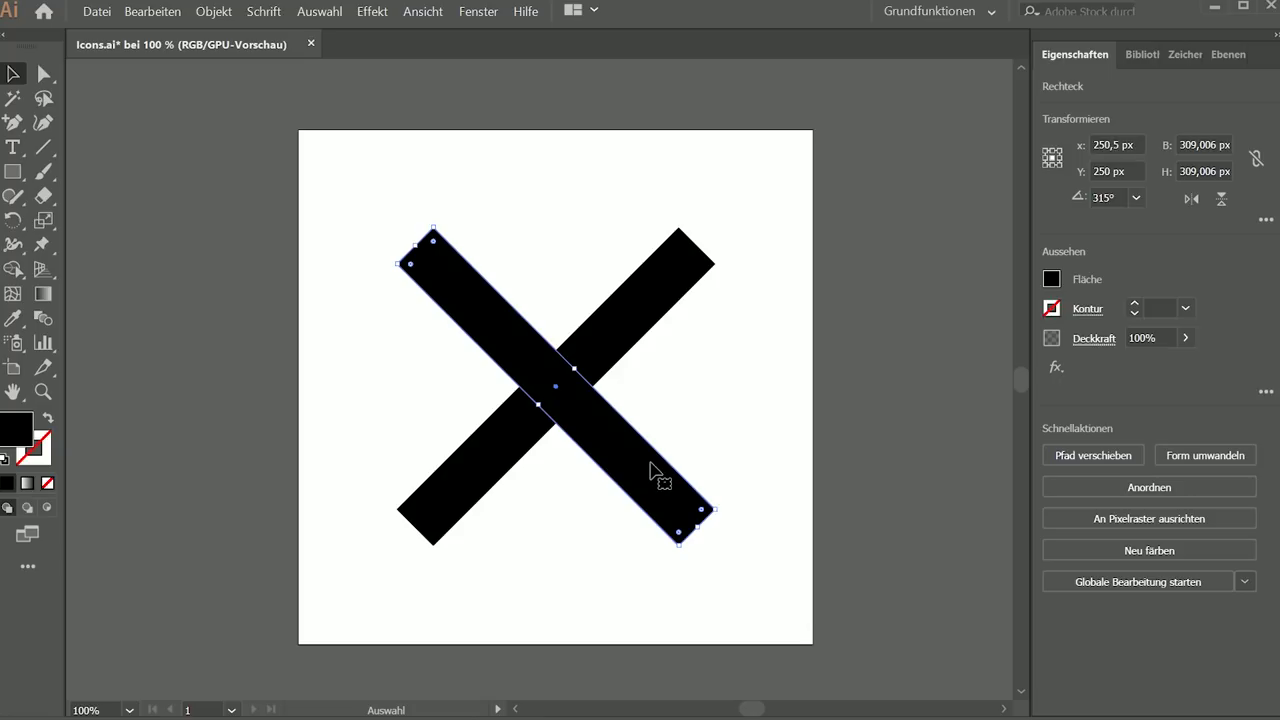
Select everything on the artboard and group the crossed bars.
left_click(650, 378)
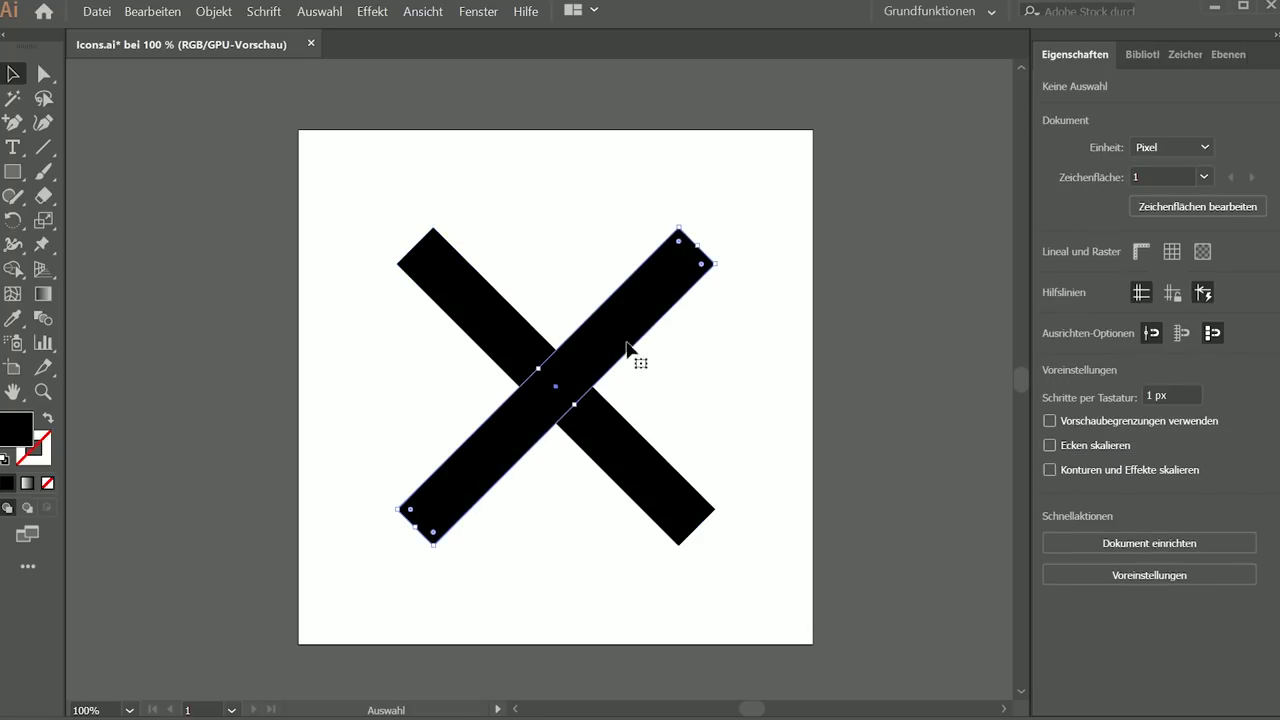
key("ctrl+a")
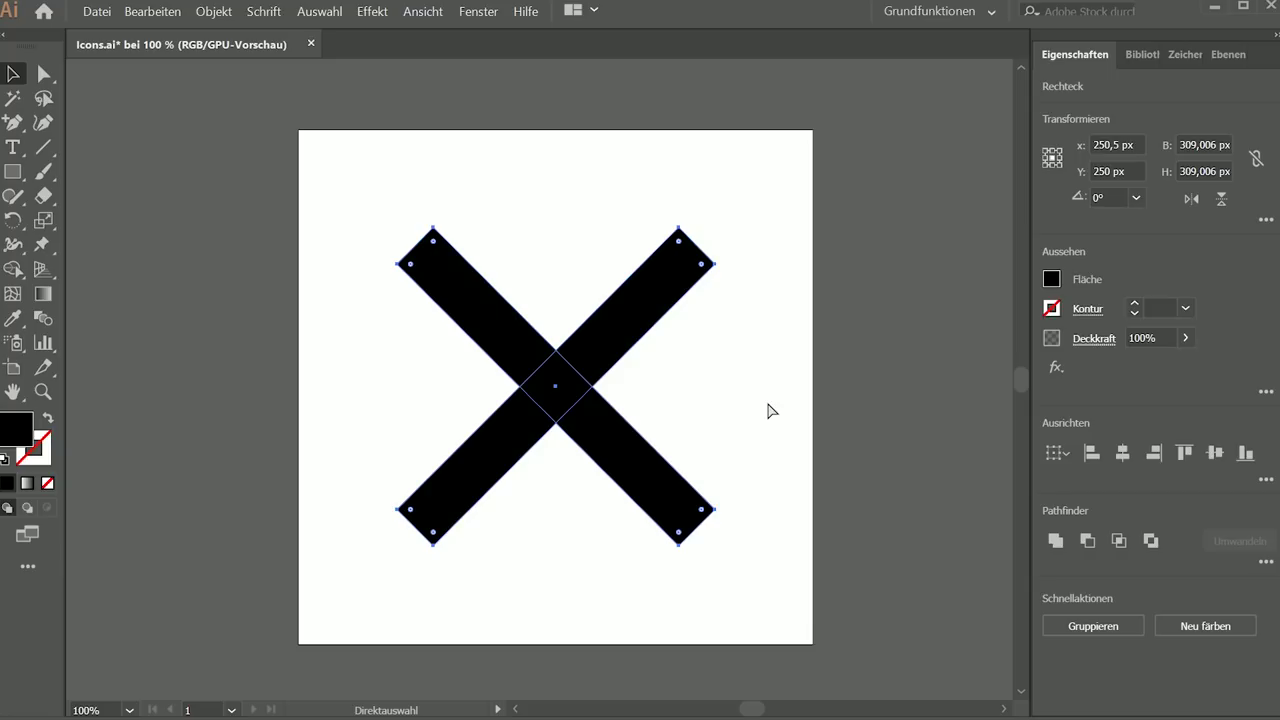
key("ctrl+g")
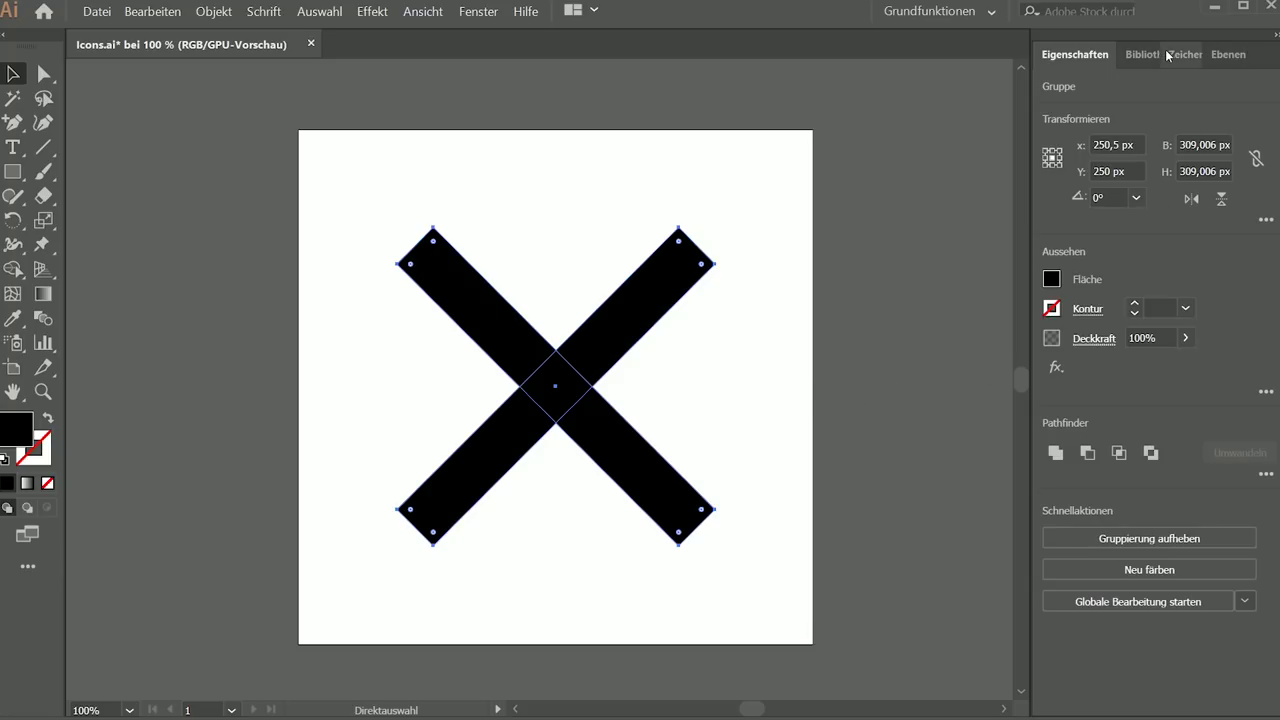
Lock and hide the grouped X within Ebene 1, leaving the two separate rectangles visible.
left_click(1228, 54)
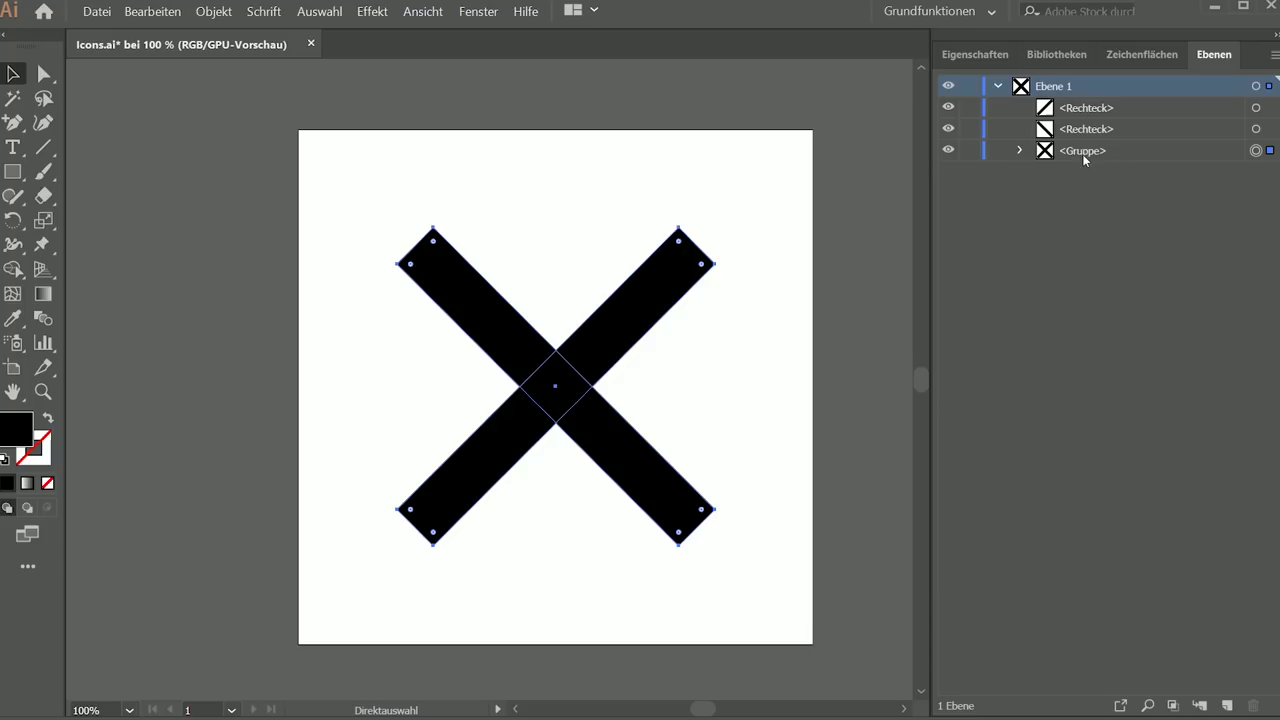
left_click(970, 151)
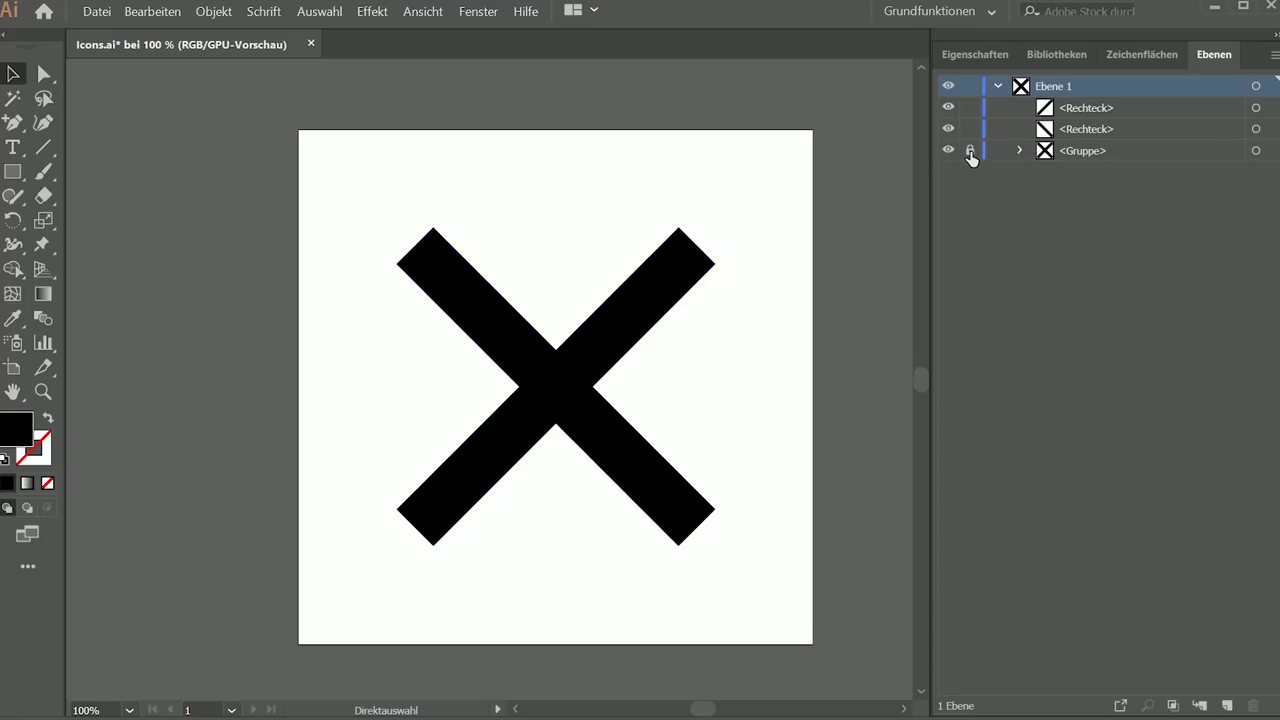
left_click(948, 150)
Move the bar that slopes down to the right diagonally down-left, so it crosses the other bar near its lower end.
left_click(586, 414)
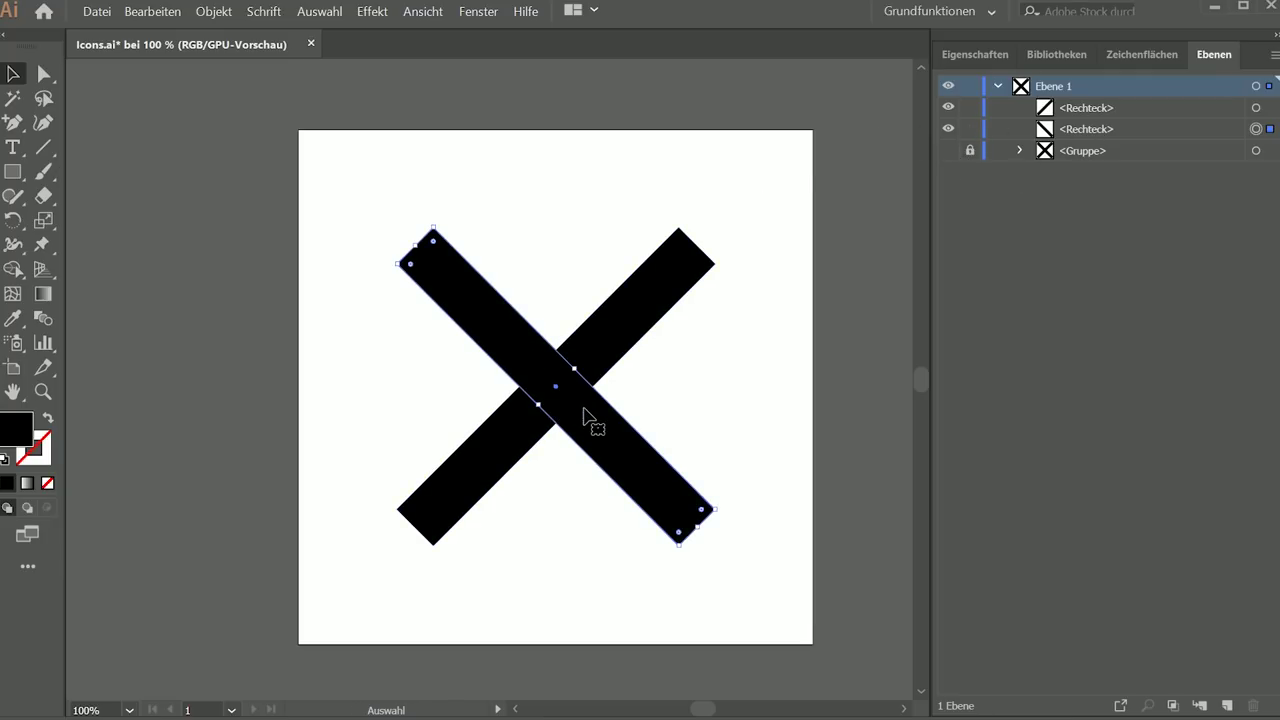
left_click_drag(600, 420, 526, 518)
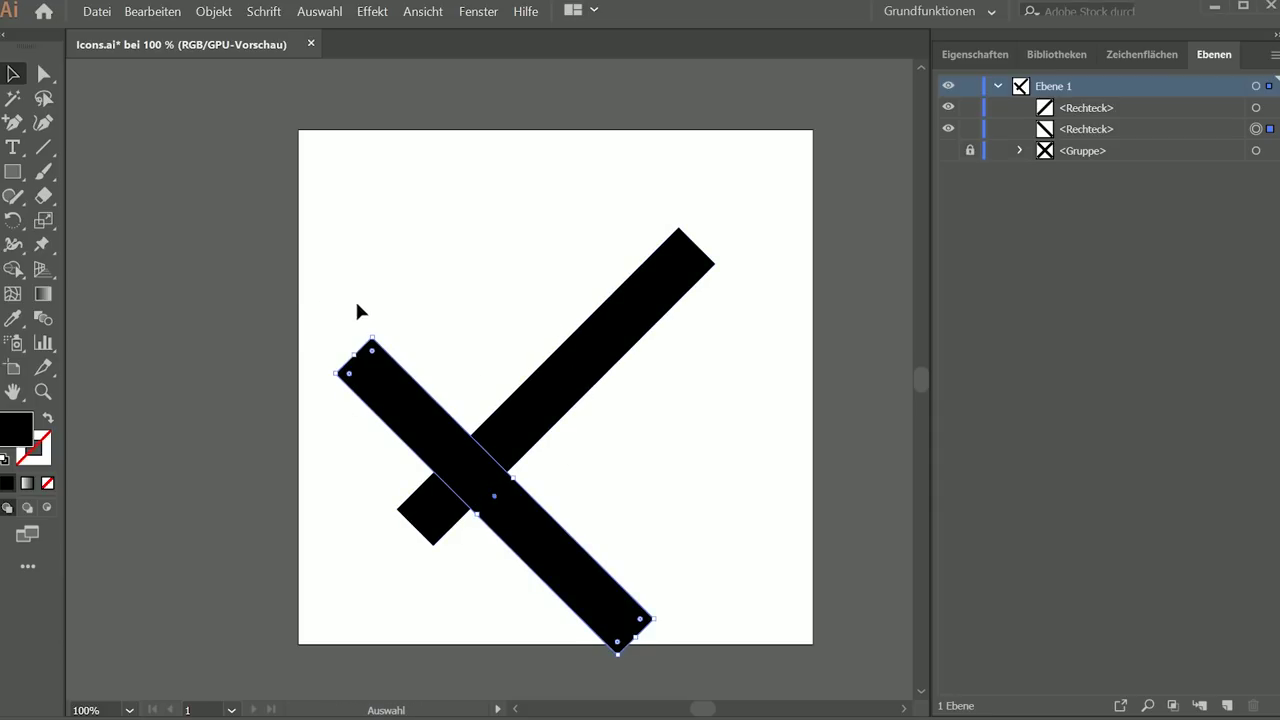
Select both bars together and review the Pathfinder options available for combining them.
left_click(10, 270)
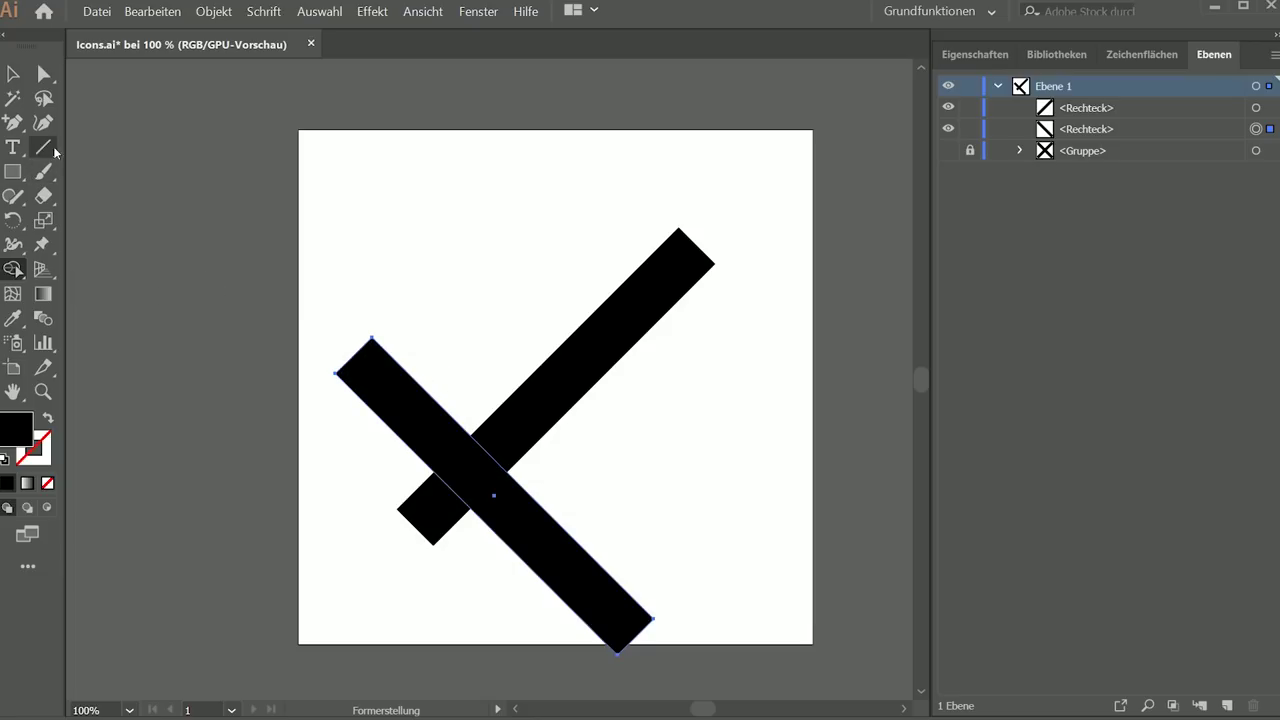
left_click(13, 72)
left_click(477, 460)
left_click(440, 437, "shift")
left_click(975, 54)
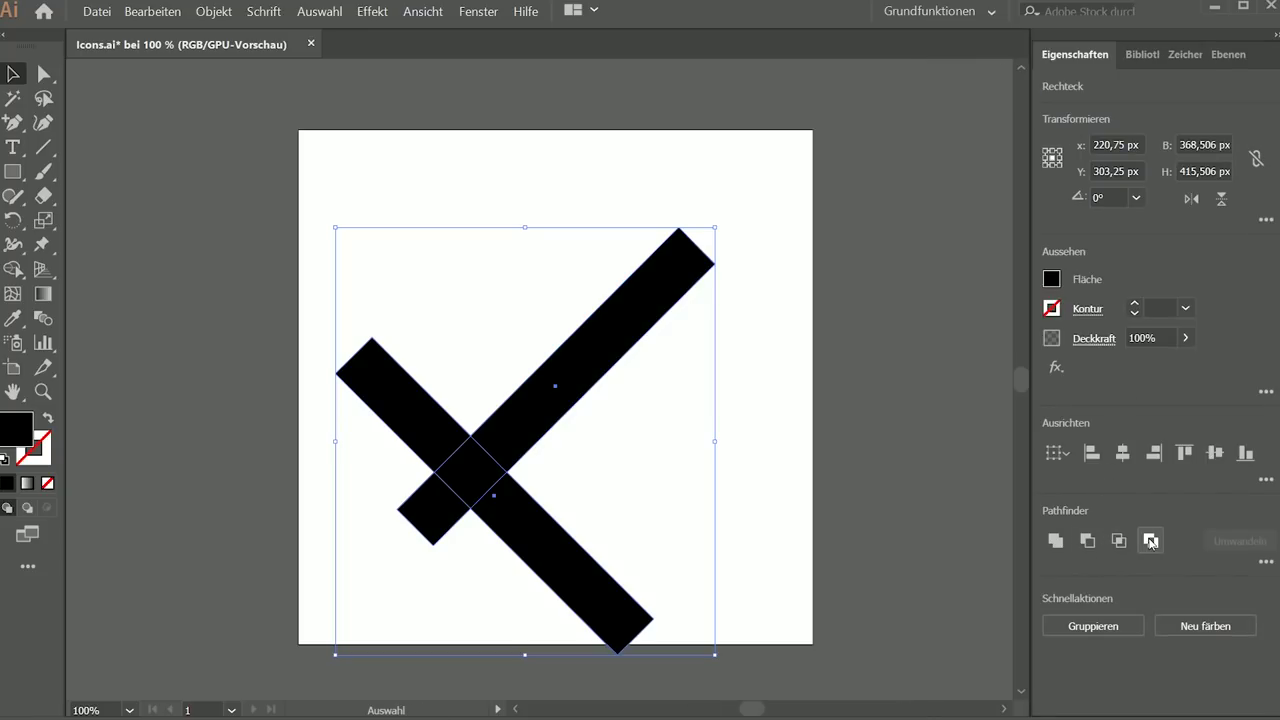
left_click(854, 469)
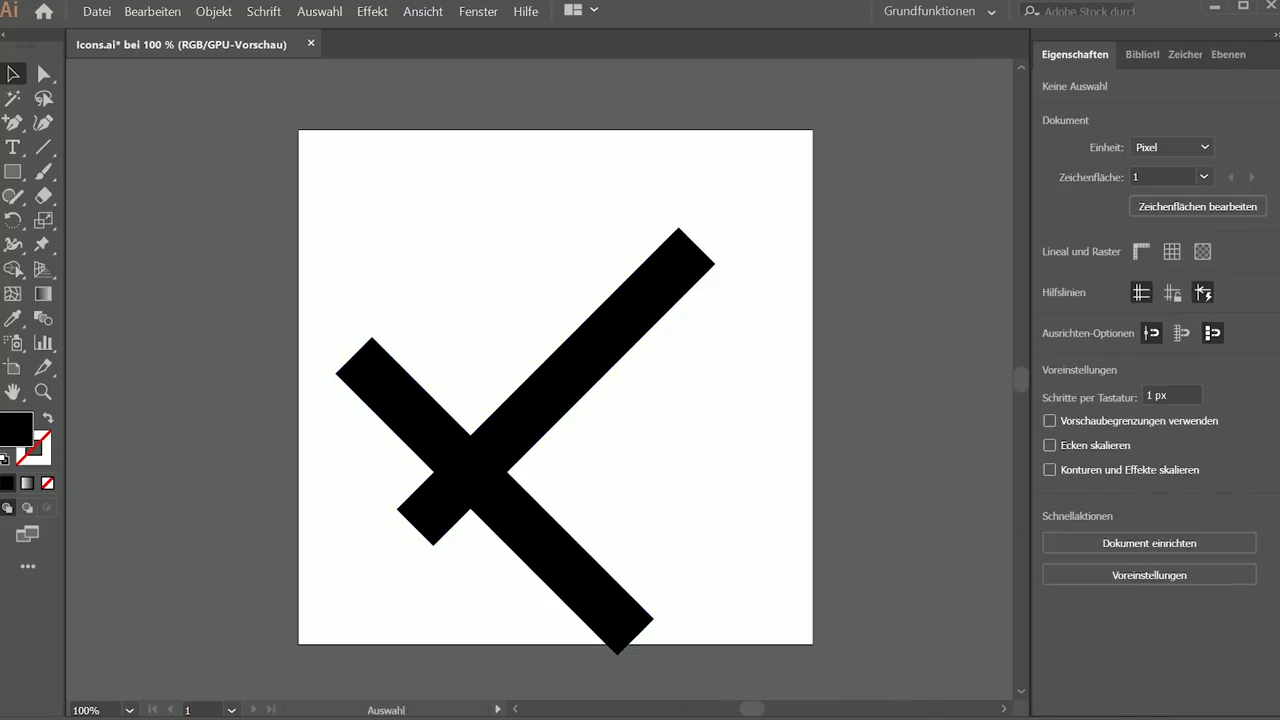
Merge the short upper arm, the crossing area and the long upper arm of the two bars into a check mark with the Shape Builder tool.
left_click(13, 269)
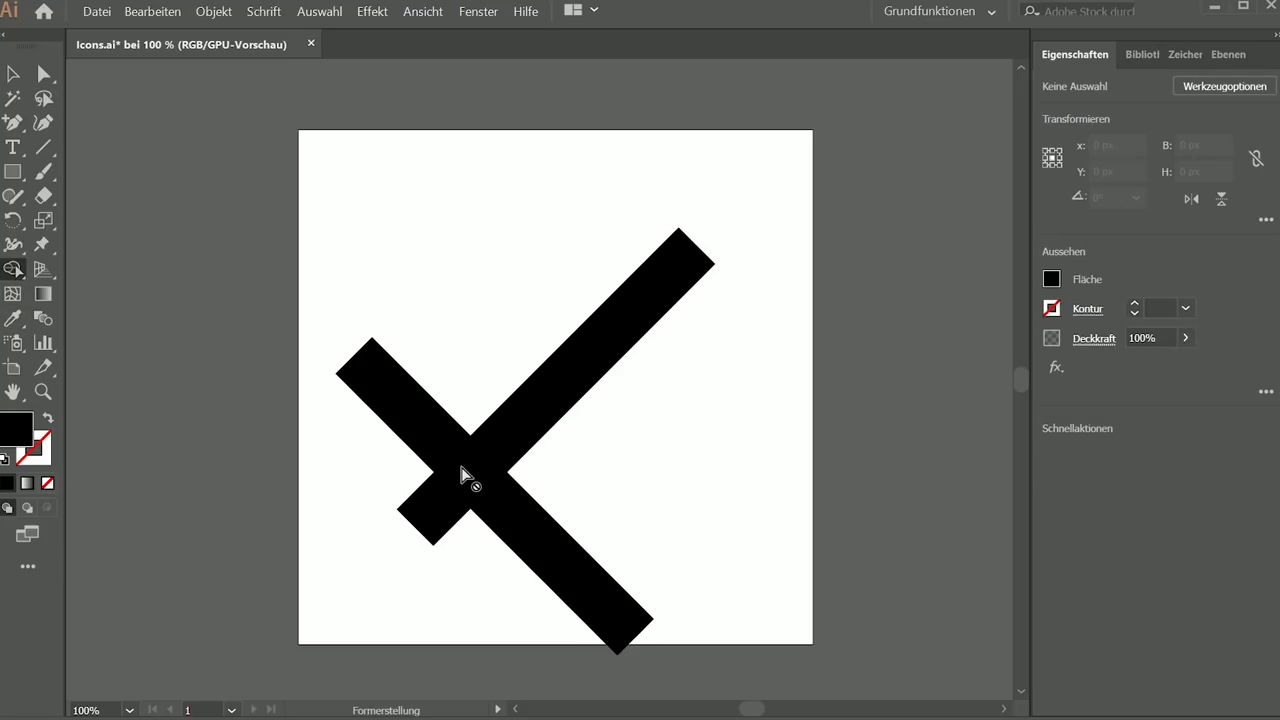
key("ctrl+a")
key("a")
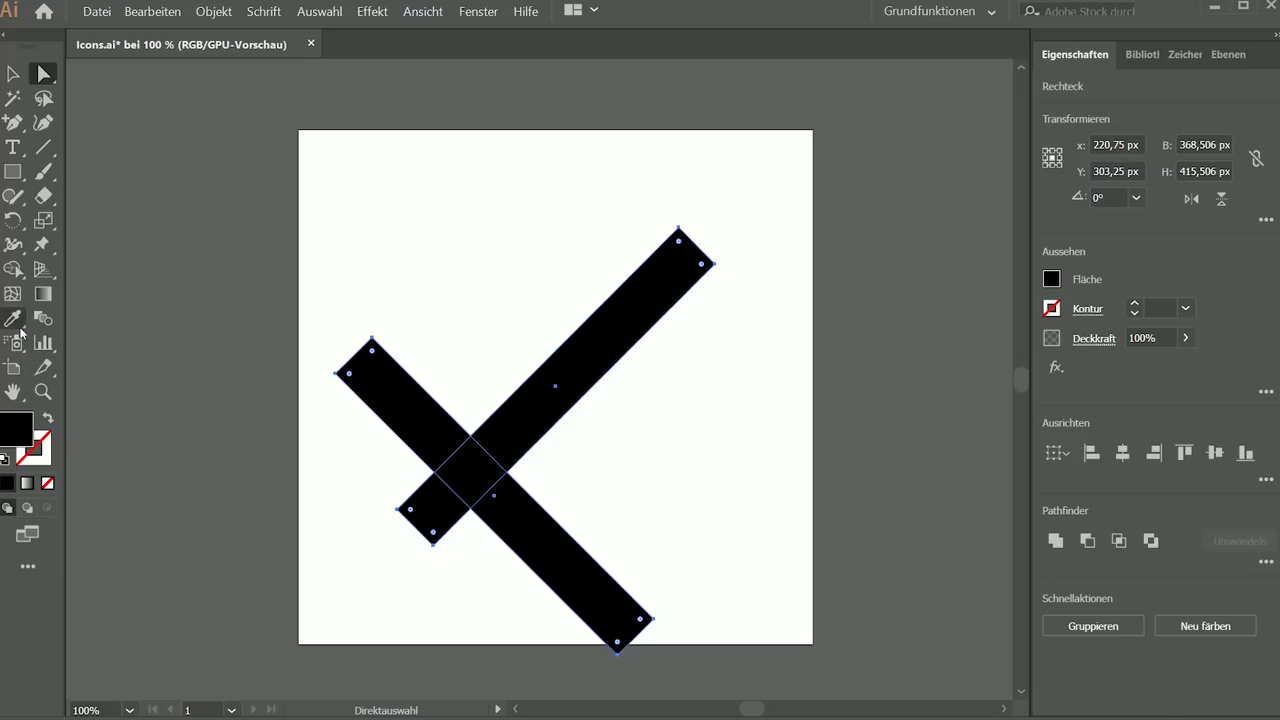
left_click(13, 272)
mouse_move(418, 406)
left_mouse_down()
mouse_move(479, 458)
mouse_move(510, 432)
left_mouse_up()
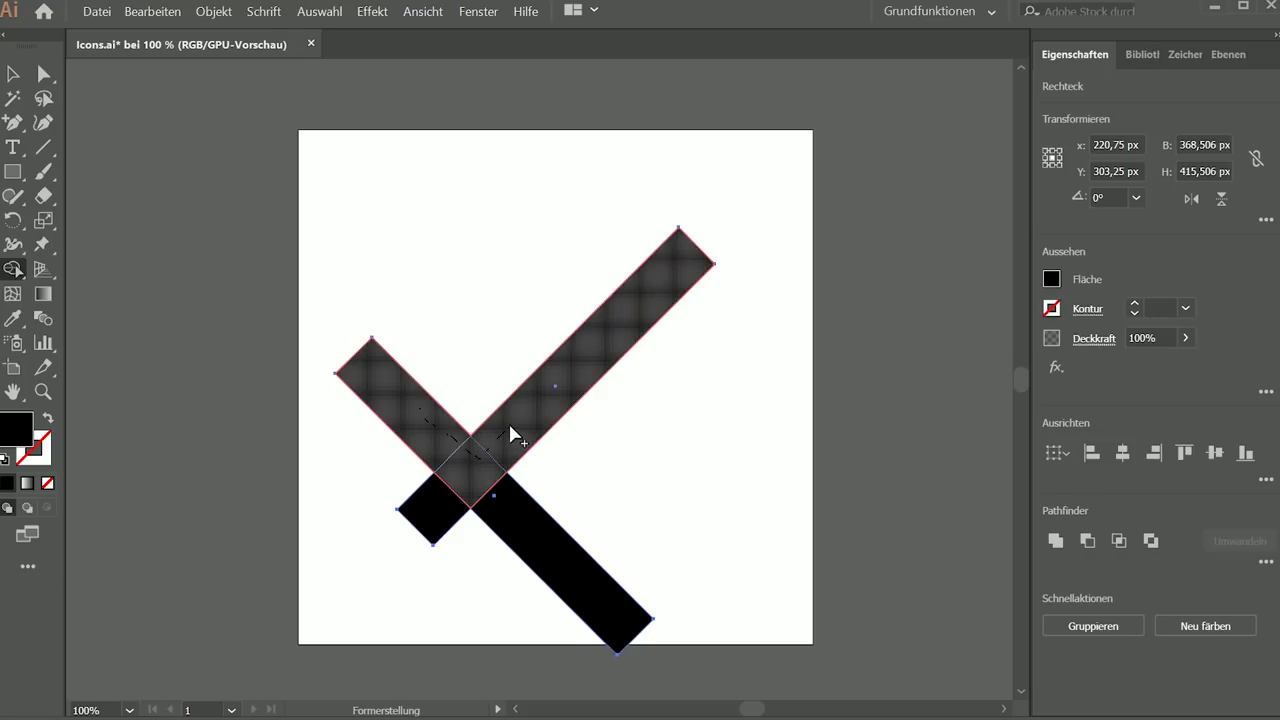
left_click_drag(510, 427, 510, 427)
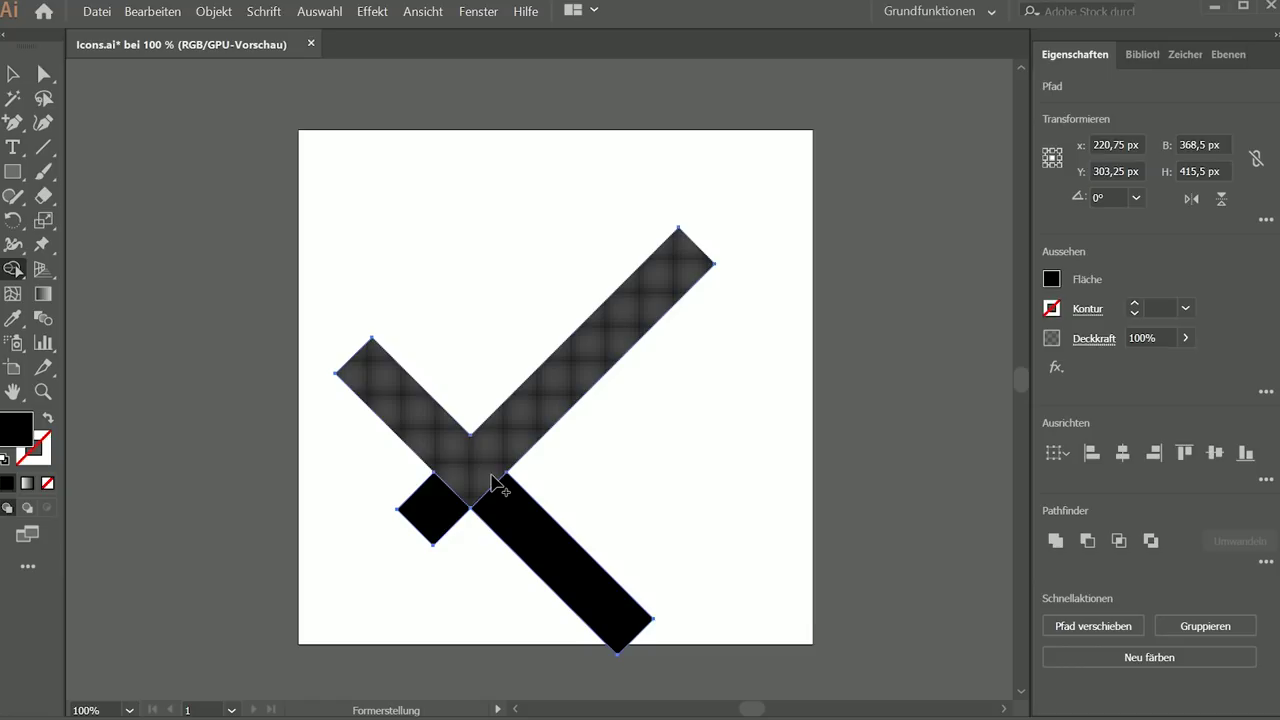
Delete the two leftover bar pieces below the crossing so only the check mark remains.
key("a")
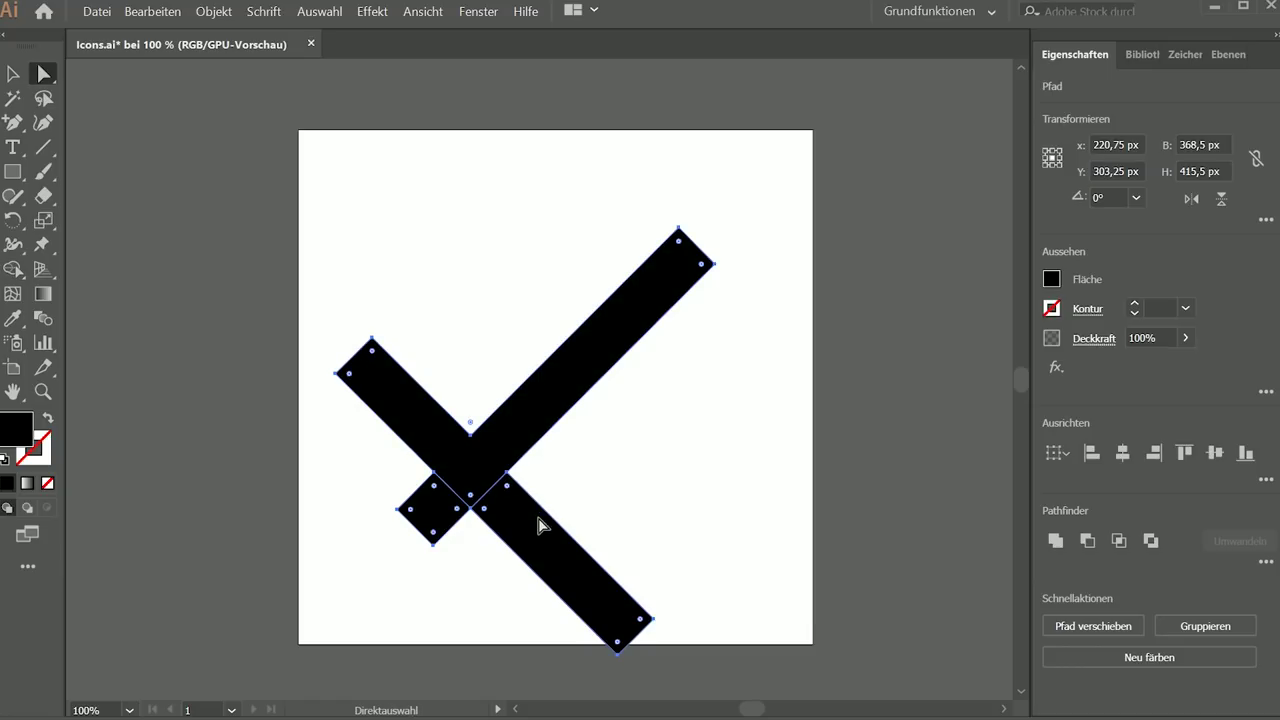
left_click(634, 517)
left_click(543, 563)
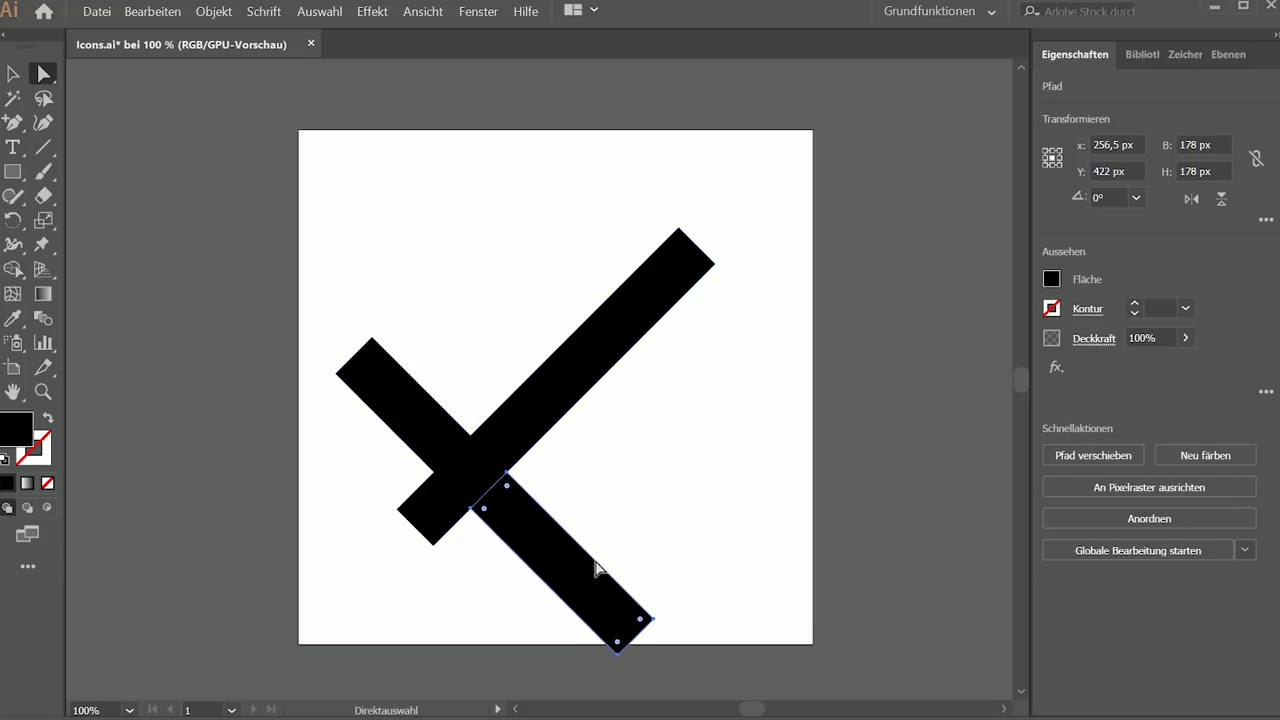
key("Delete")
left_click(434, 523)
key("Delete")
left_click(443, 520)
left_click(531, 424)
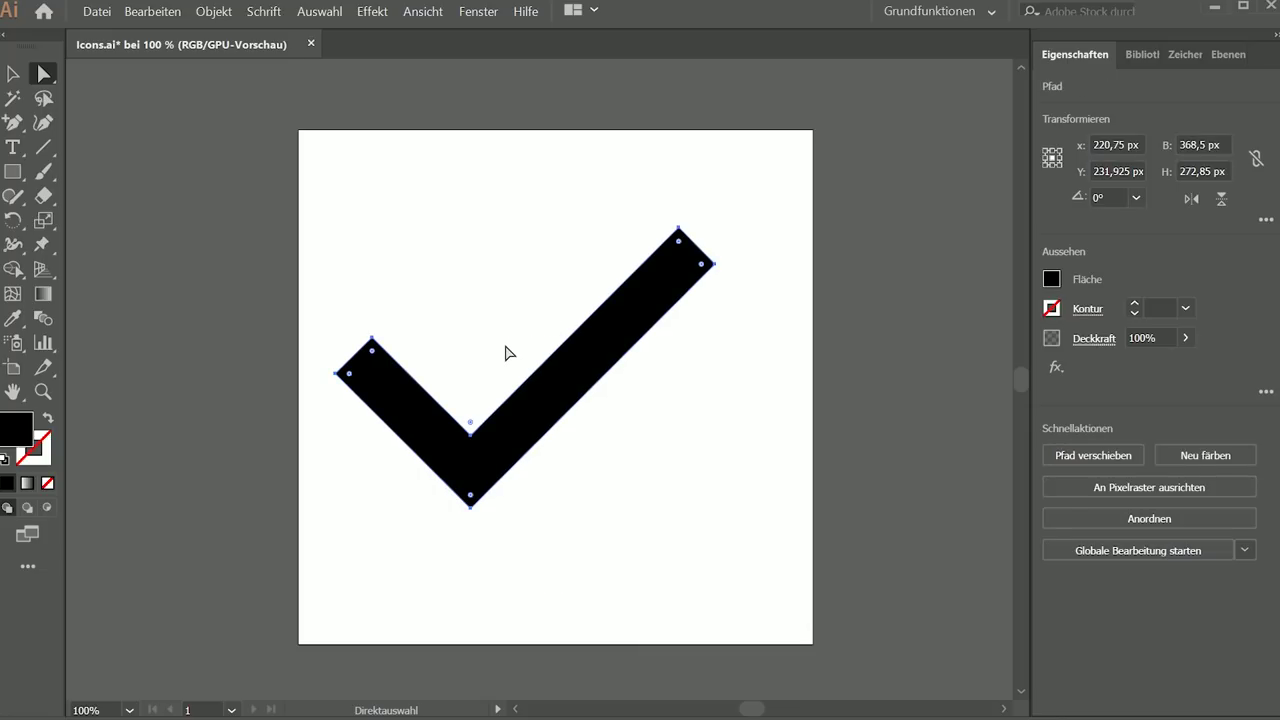
Rotate the check mark about 16° counterclockwise and position it near the middle of the artboard.
key("v")
left_click_drag(593, 362, 622, 362)
left_click_drag(749, 214, 697, 174)
left_click_drag(644, 286, 634, 347)
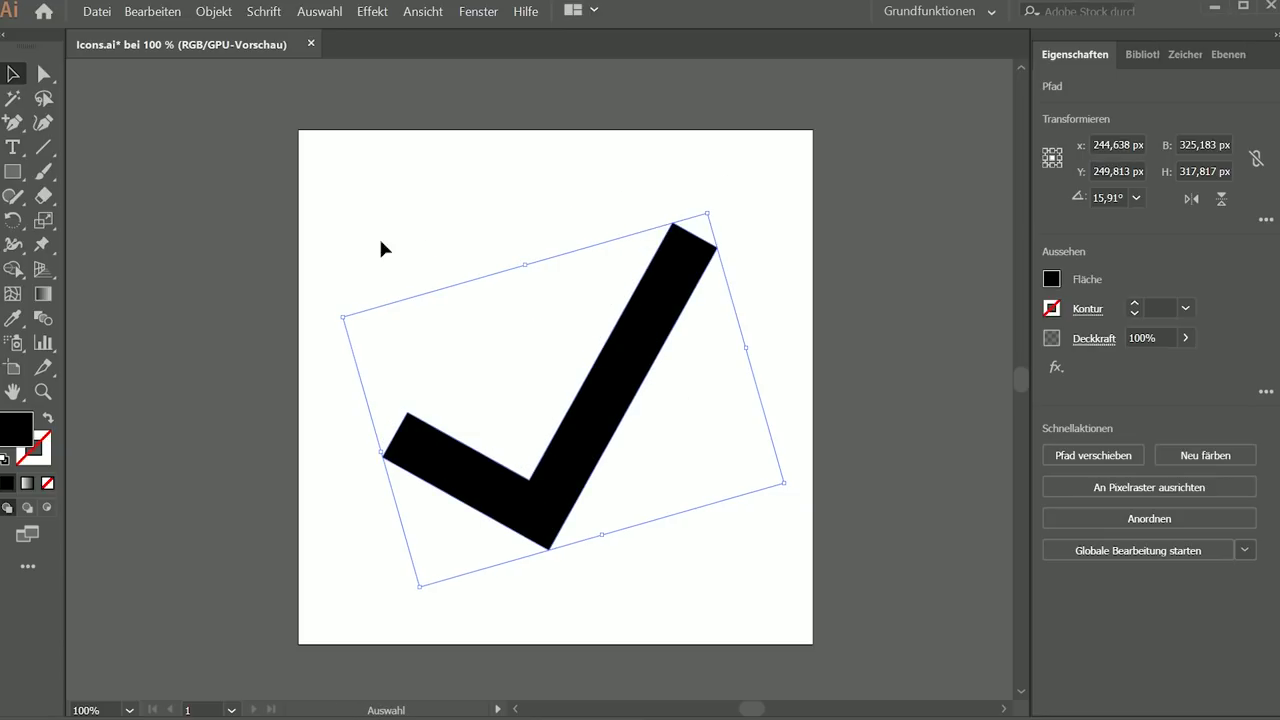
left_click(505, 195)
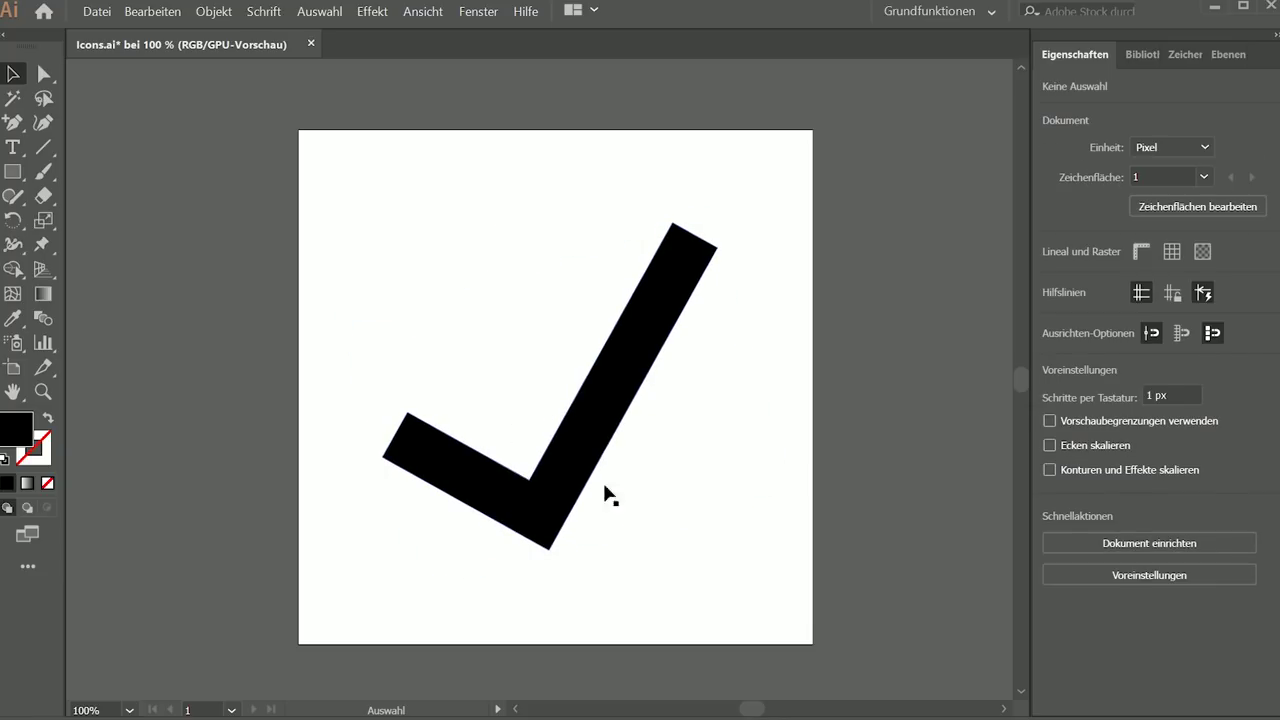
Show and unlock the hidden X group in Ebene 1 and select it.
left_click(1150, 59)
left_click(1228, 52)
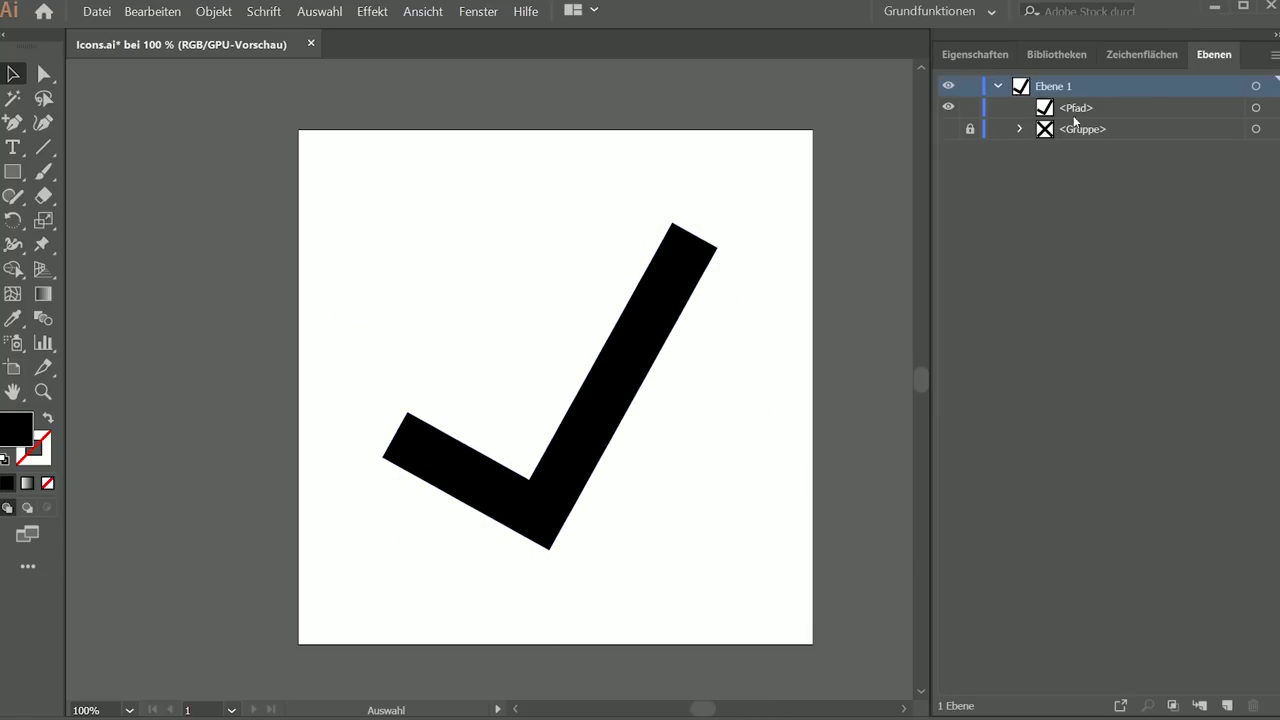
left_click(948, 129)
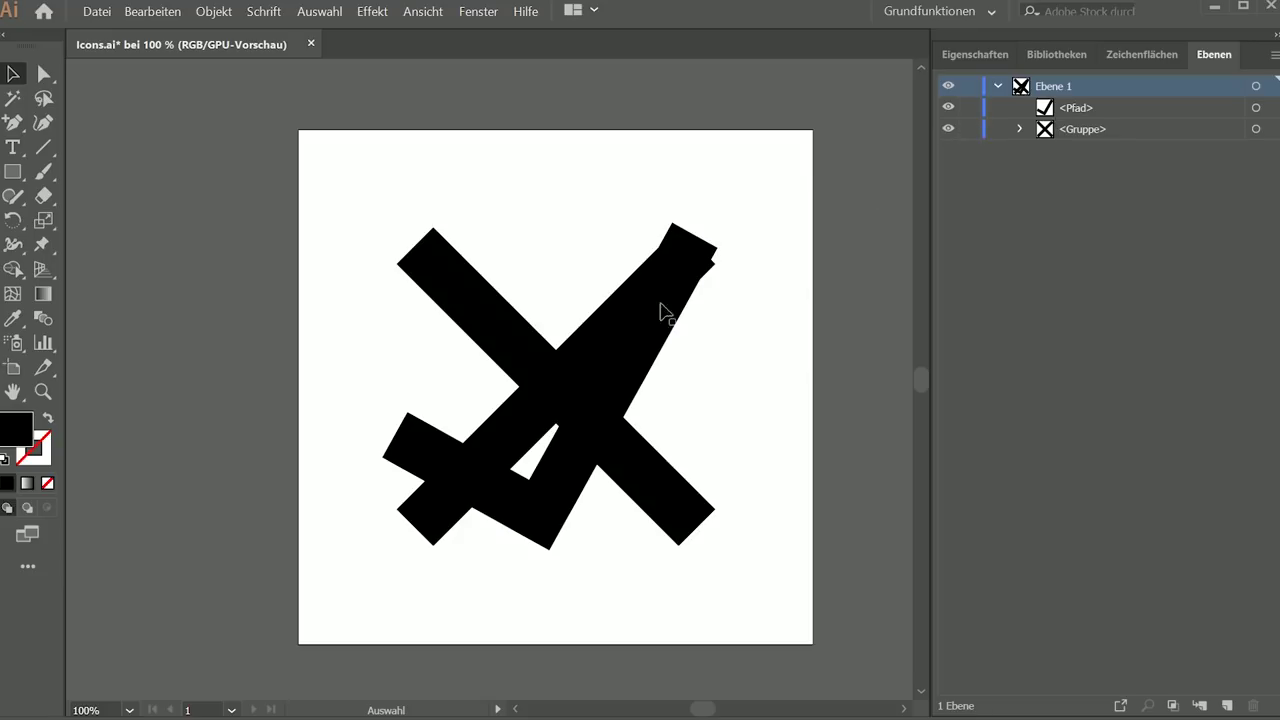
left_click(520, 418)
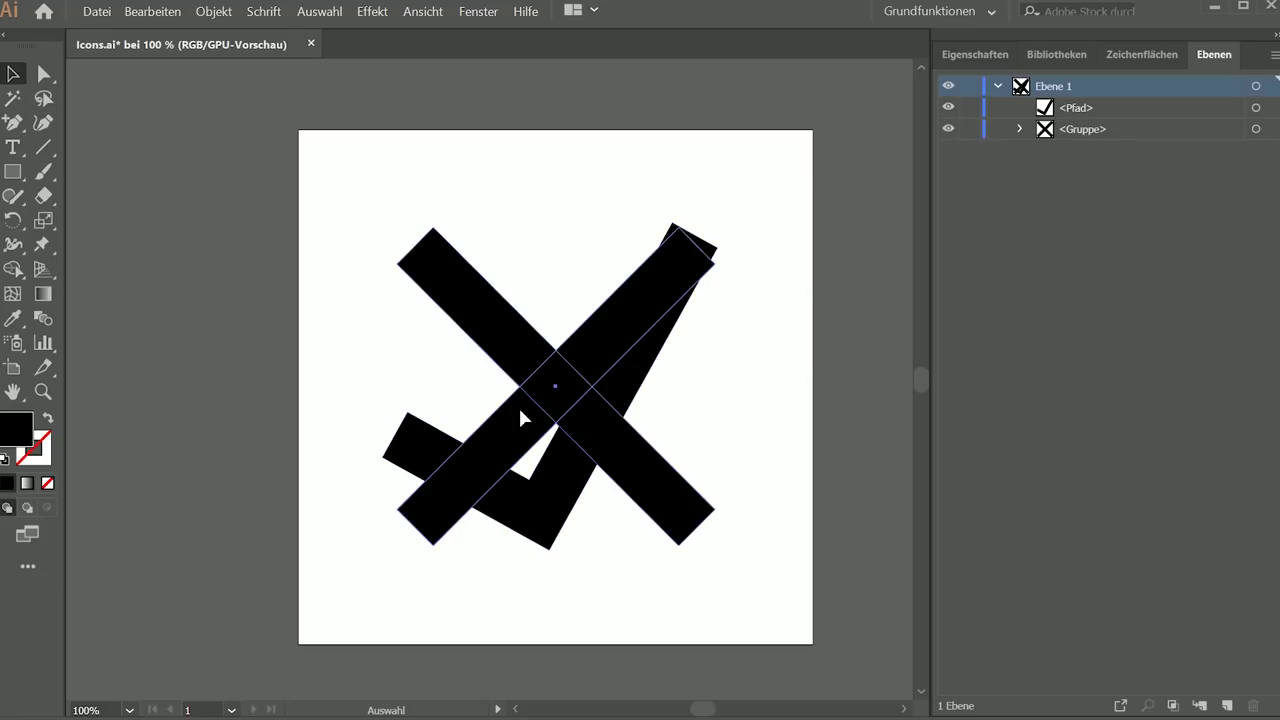
key("a")
left_click(519, 377)
left_click(522, 362, "shift")
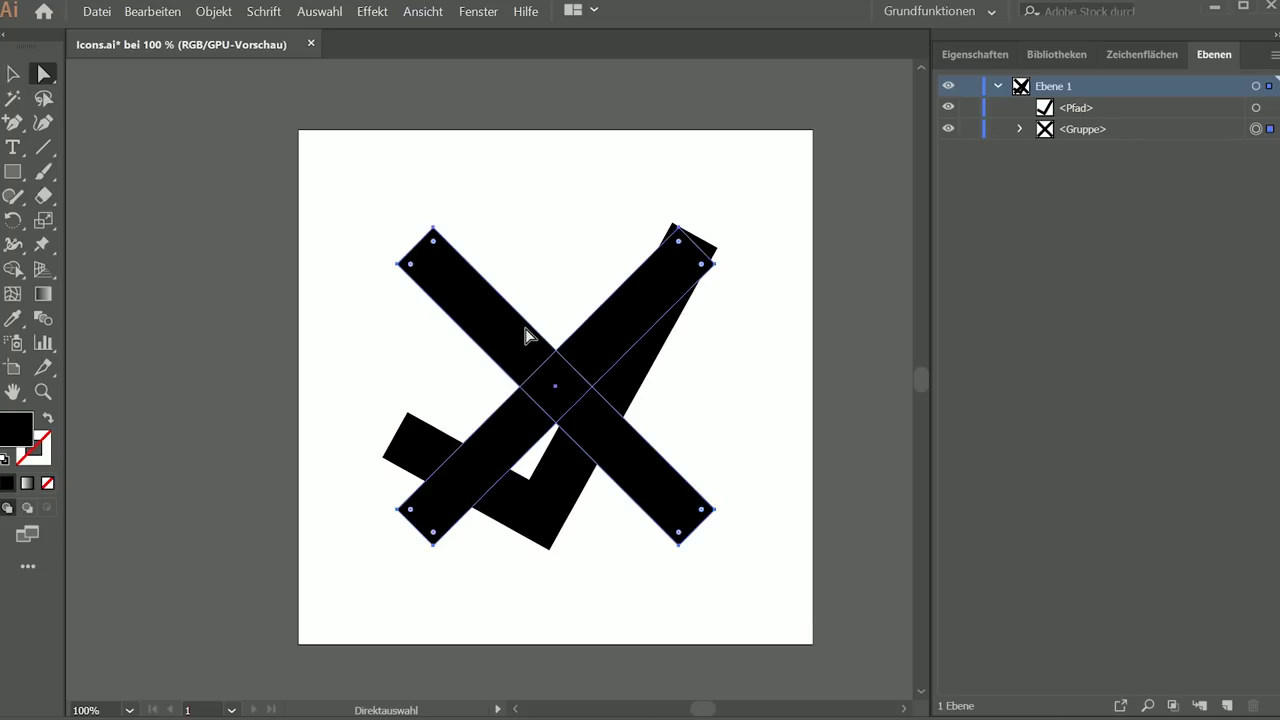
Try to lower the X group's opacity to 31%.
left_click(966, 130)
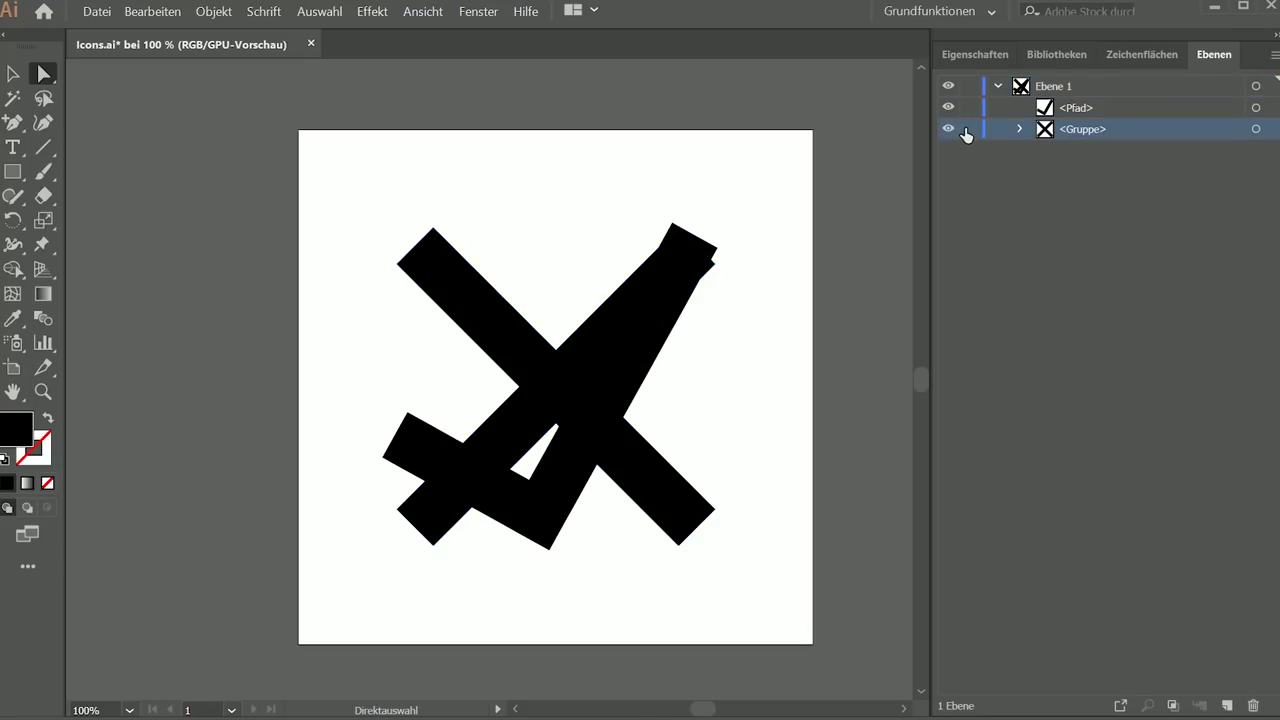
left_click(966, 55)
left_click(1185, 337)
left_click_drag(1185, 363, 1133, 368)
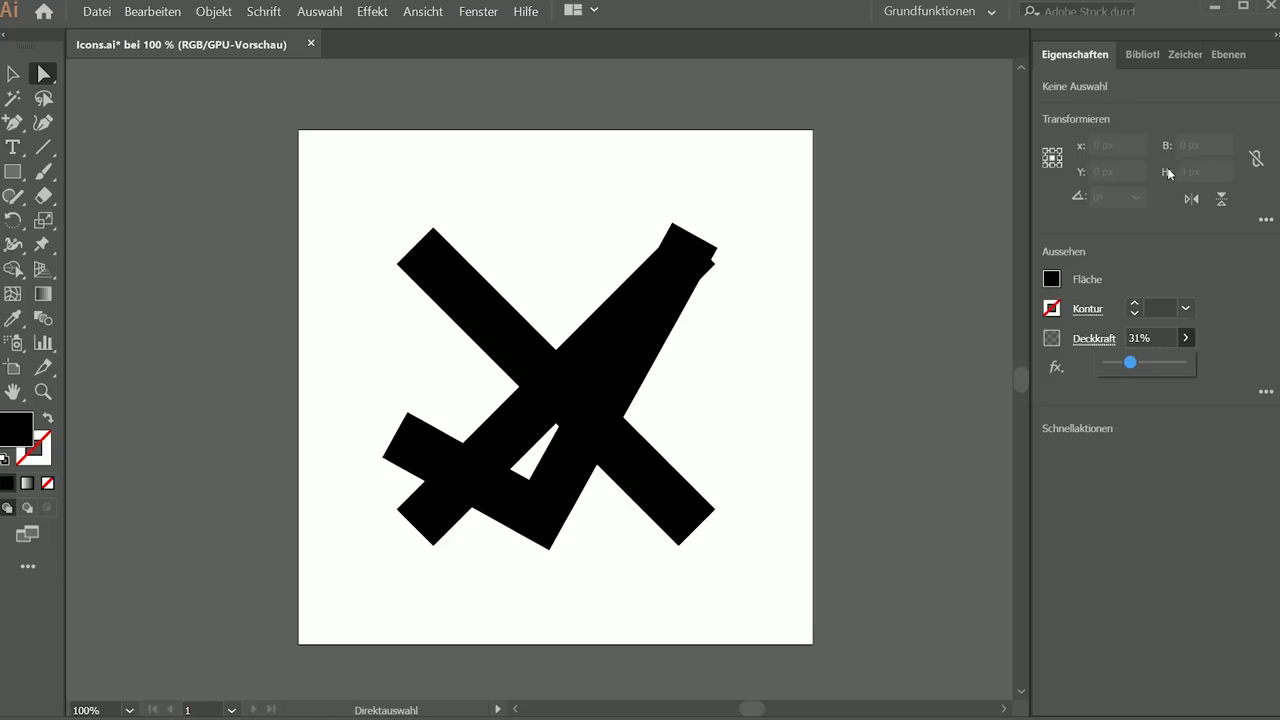
Set the X group's opacity to 24% and unite its two bars into one shape.
left_click(1220, 55)
left_click(1256, 128)
left_click(975, 54)
left_click(1187, 338)
left_click_drag(1183, 366, 1127, 366)
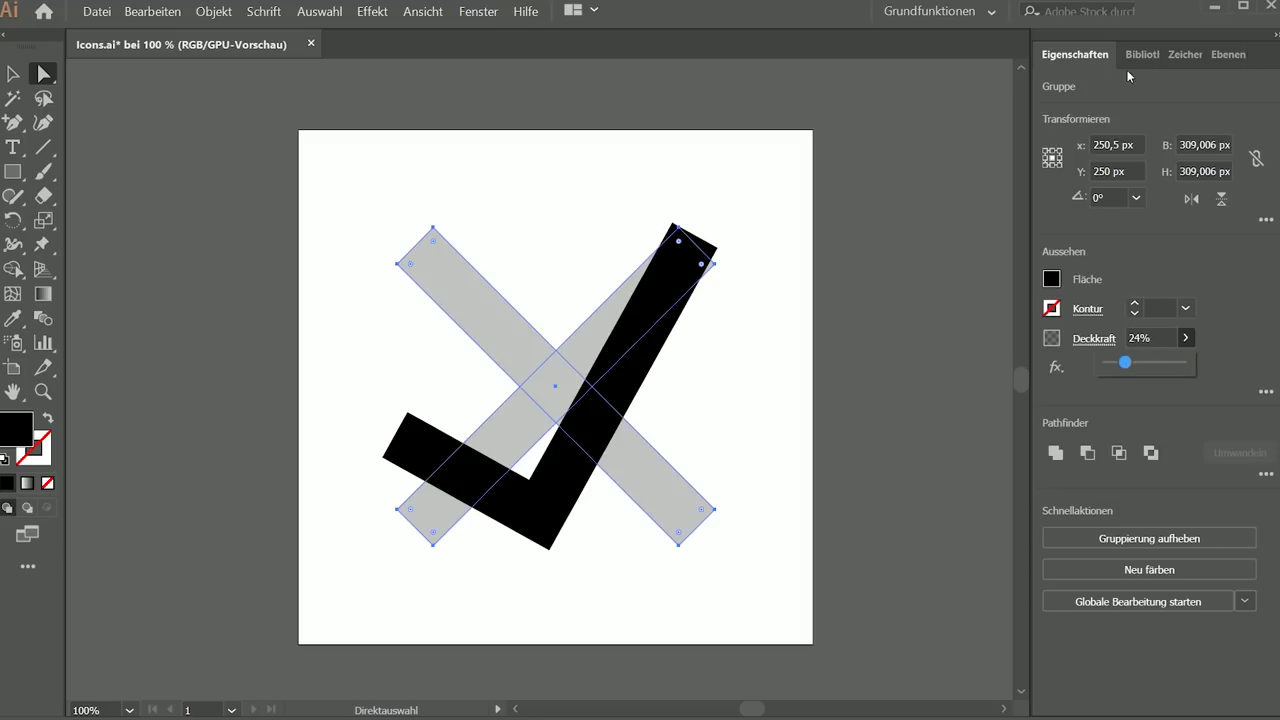
left_click(1055, 452)
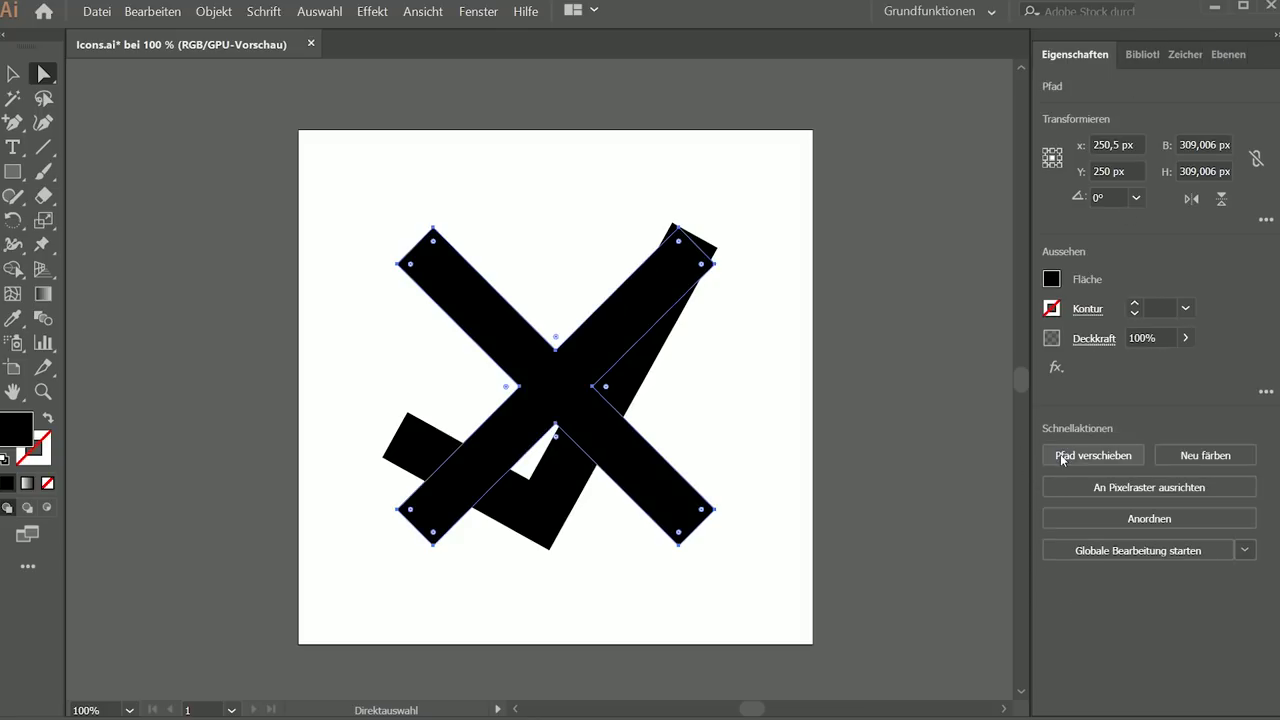
Lower the united X's opacity to a mid grey and lock its path in Ebene 1.
left_click(1186, 338)
left_click_drag(1186, 362, 1136, 362)
left_click(1224, 52)
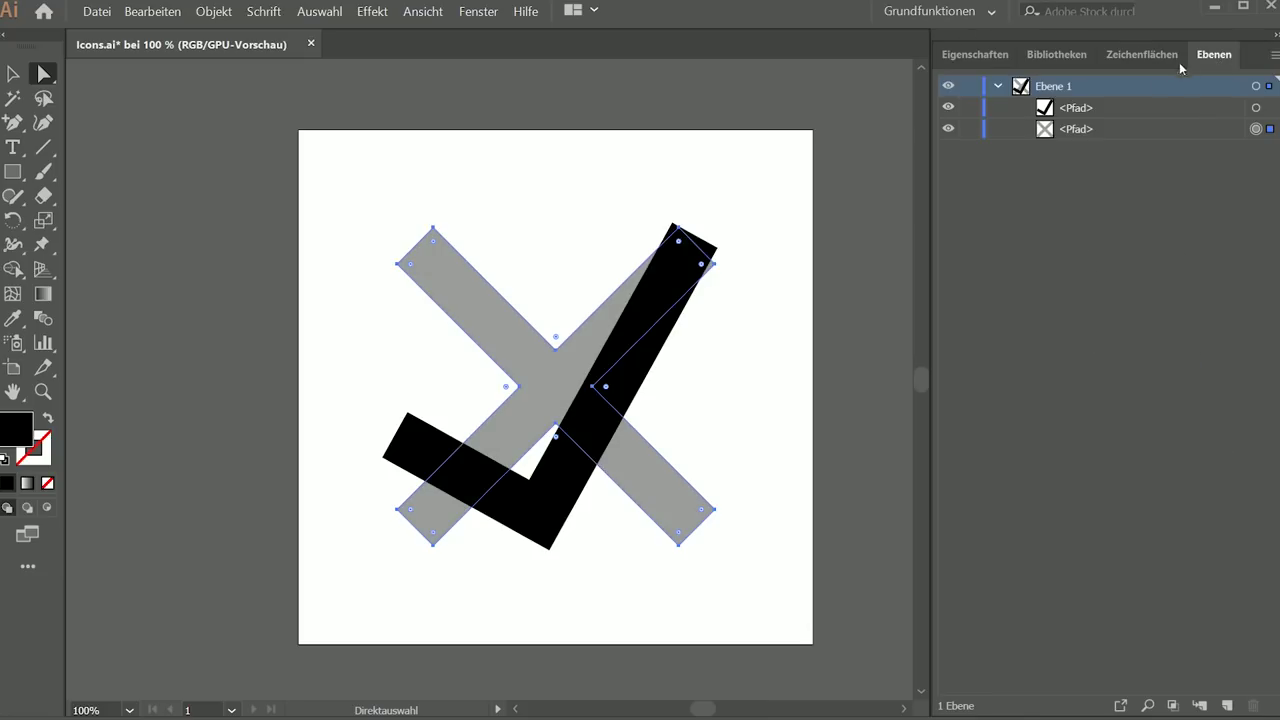
left_click(969, 128)
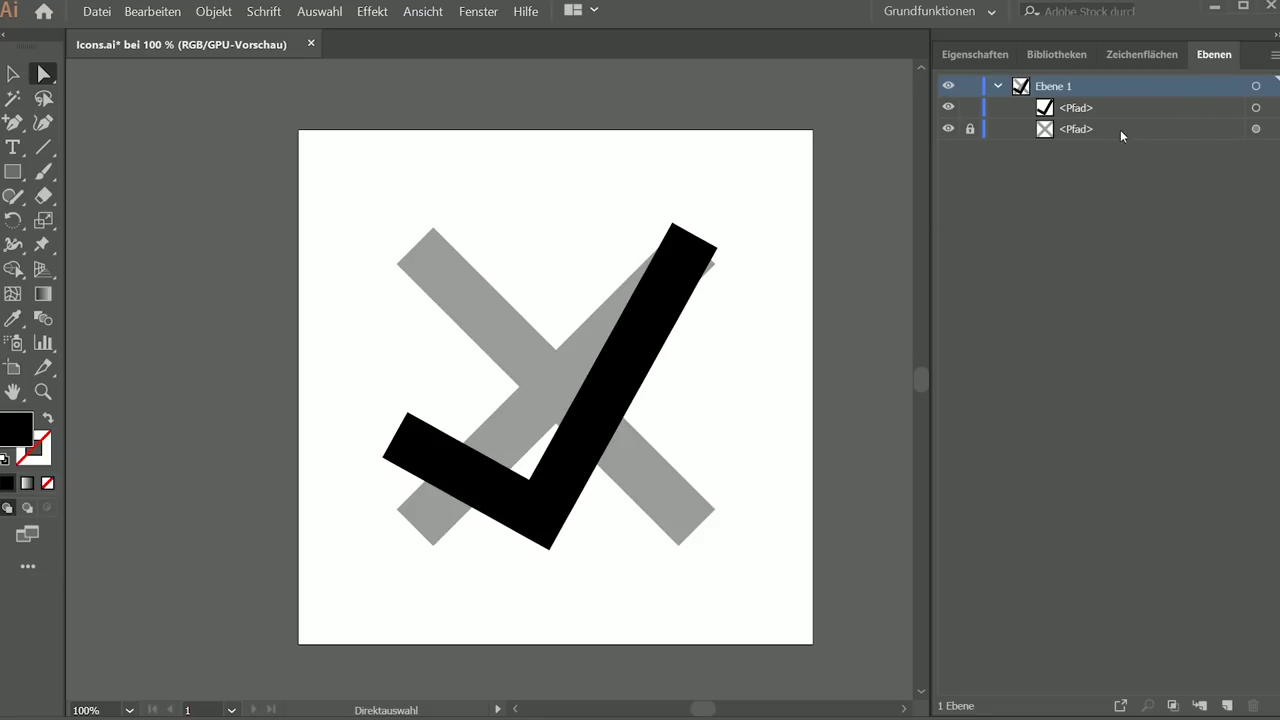
Paste a copy of the check mark in place behind the original, and lock and hide that copy.
left_click(668, 317)
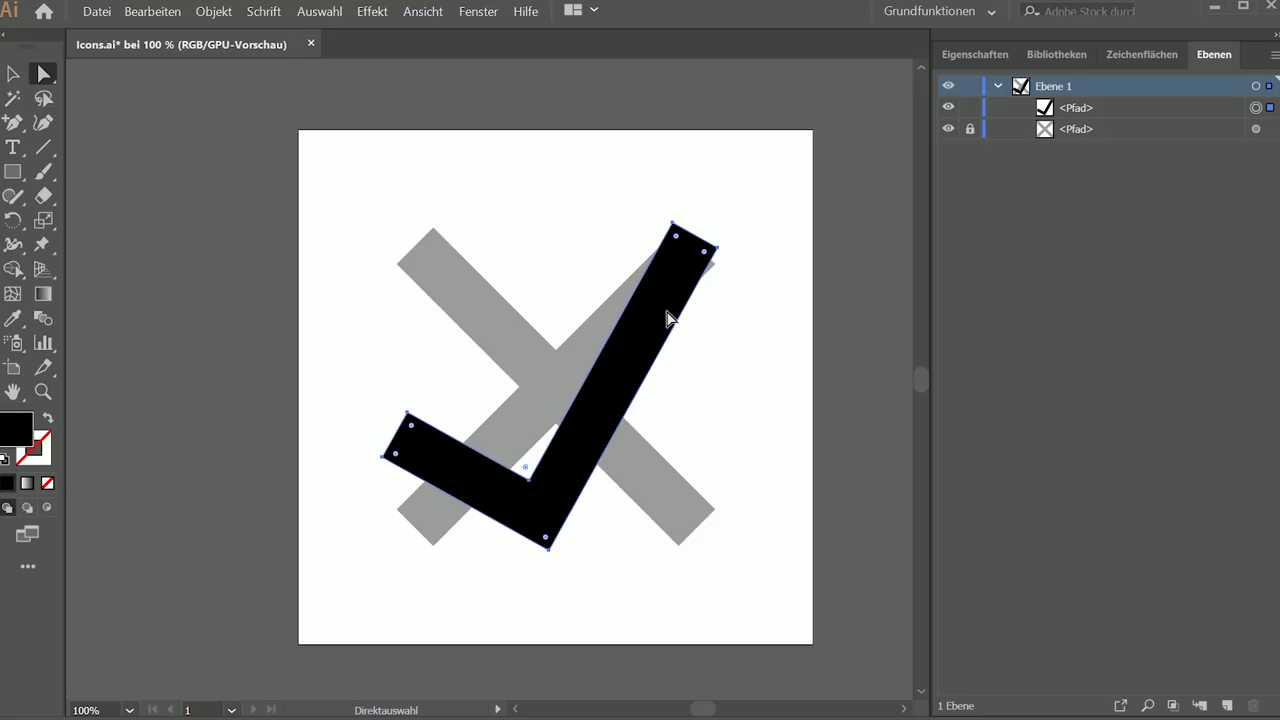
left_click(786, 360)
left_click(649, 343)
key("ctrl")
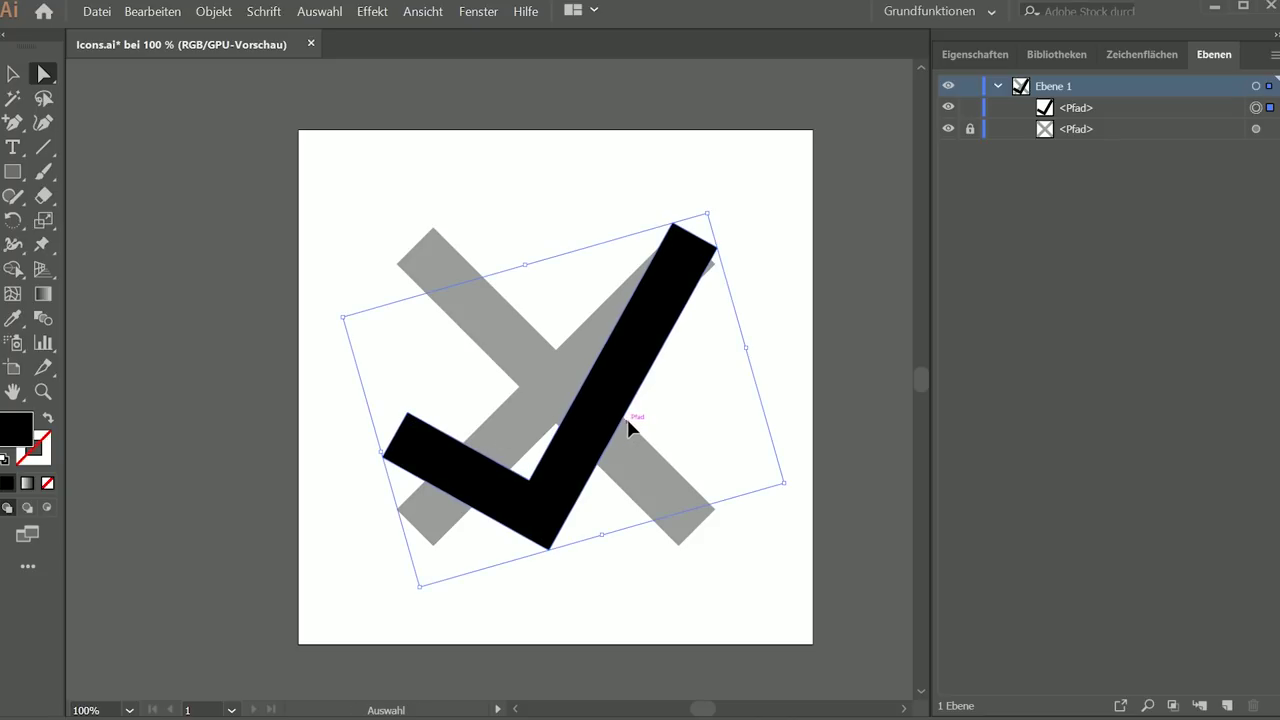
key("ctrl+b")
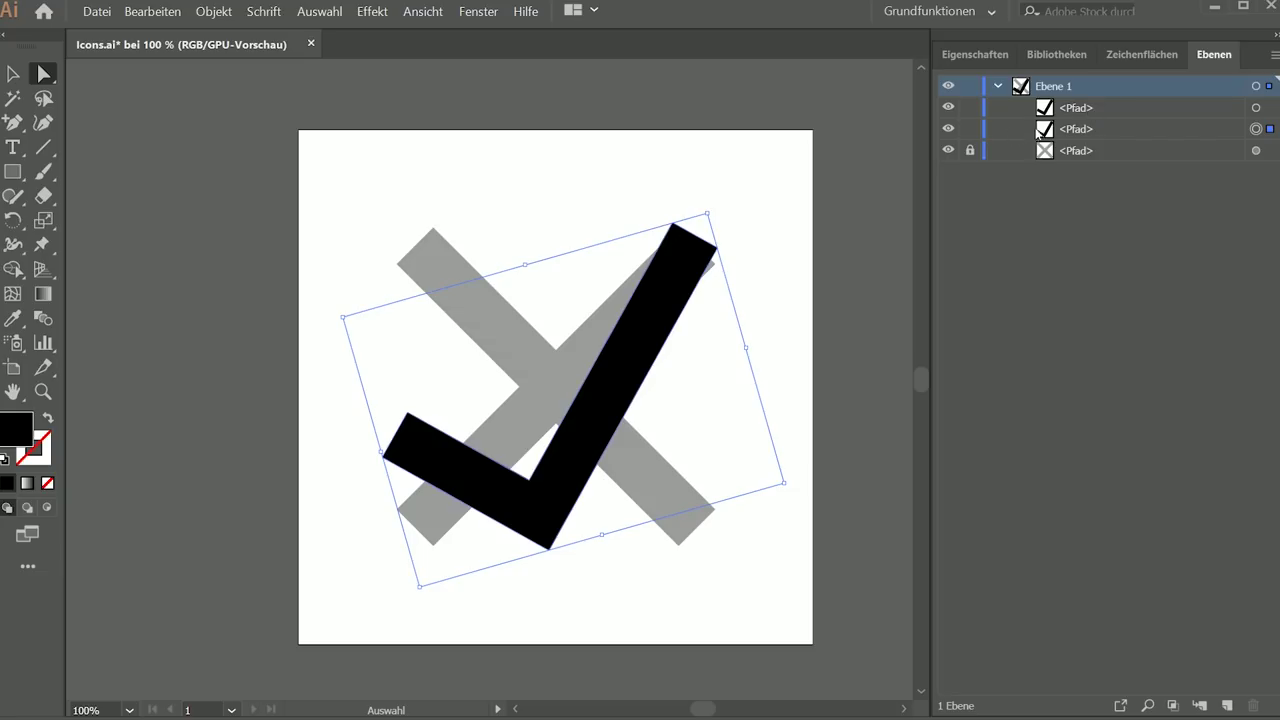
left_click(970, 129)
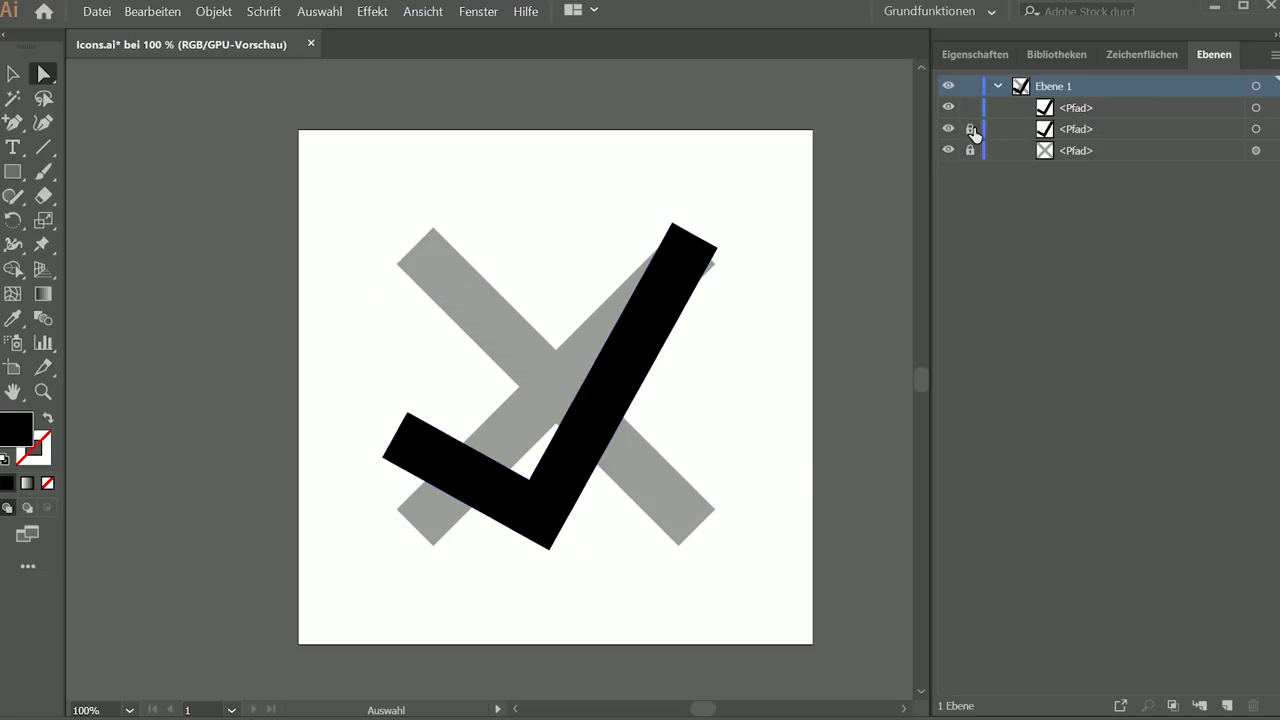
left_click(948, 129)
Examine the visible check mark and its corner points at 150% zoom.
left_click(1256, 107)
left_click(757, 340)
left_click(485, 441, "ctrl")
left_click_drag(685, 351, 655, 351)
left_click(574, 460)
scroll(566, 411, "up", 2)
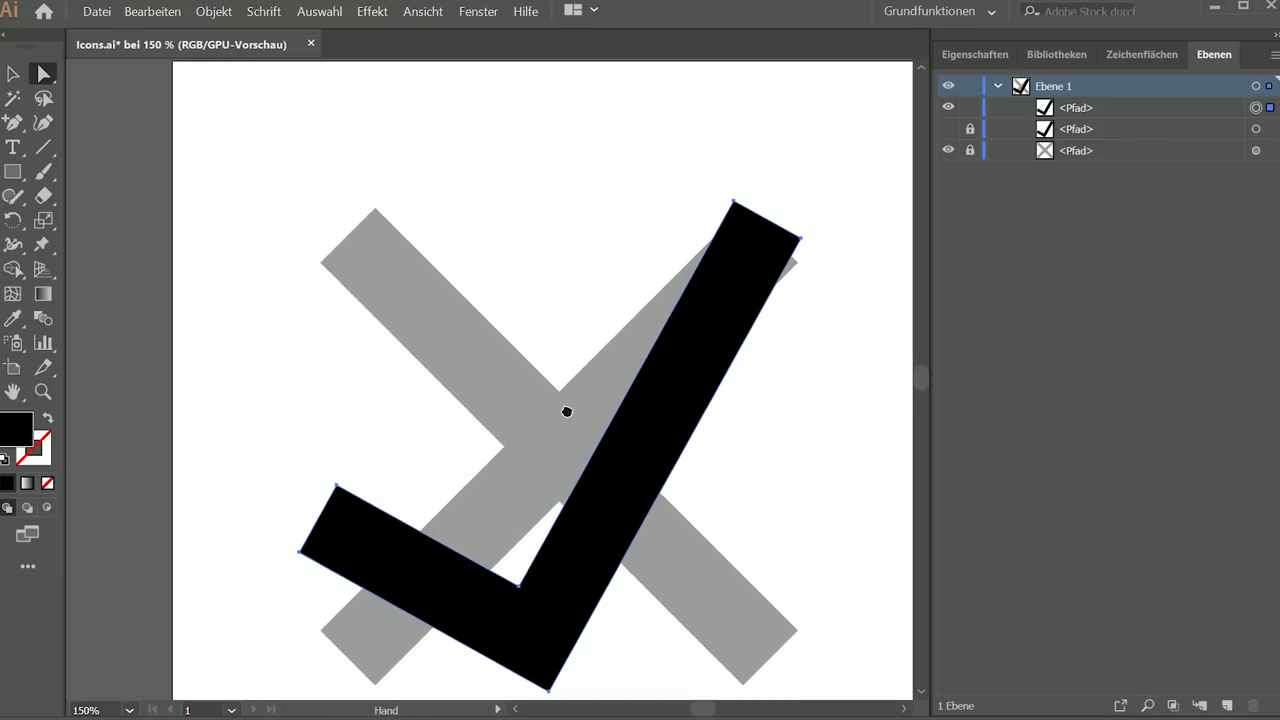
scroll(423, 491, "down", 2)
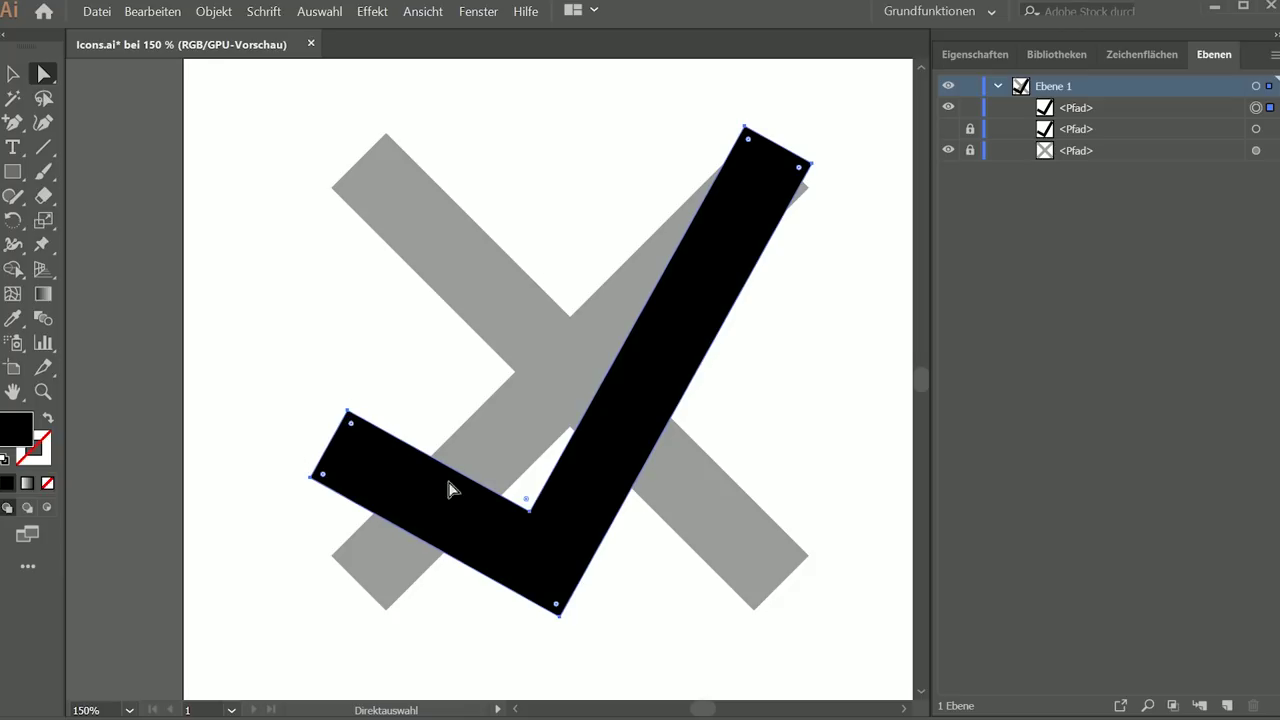
left_click(668, 158)
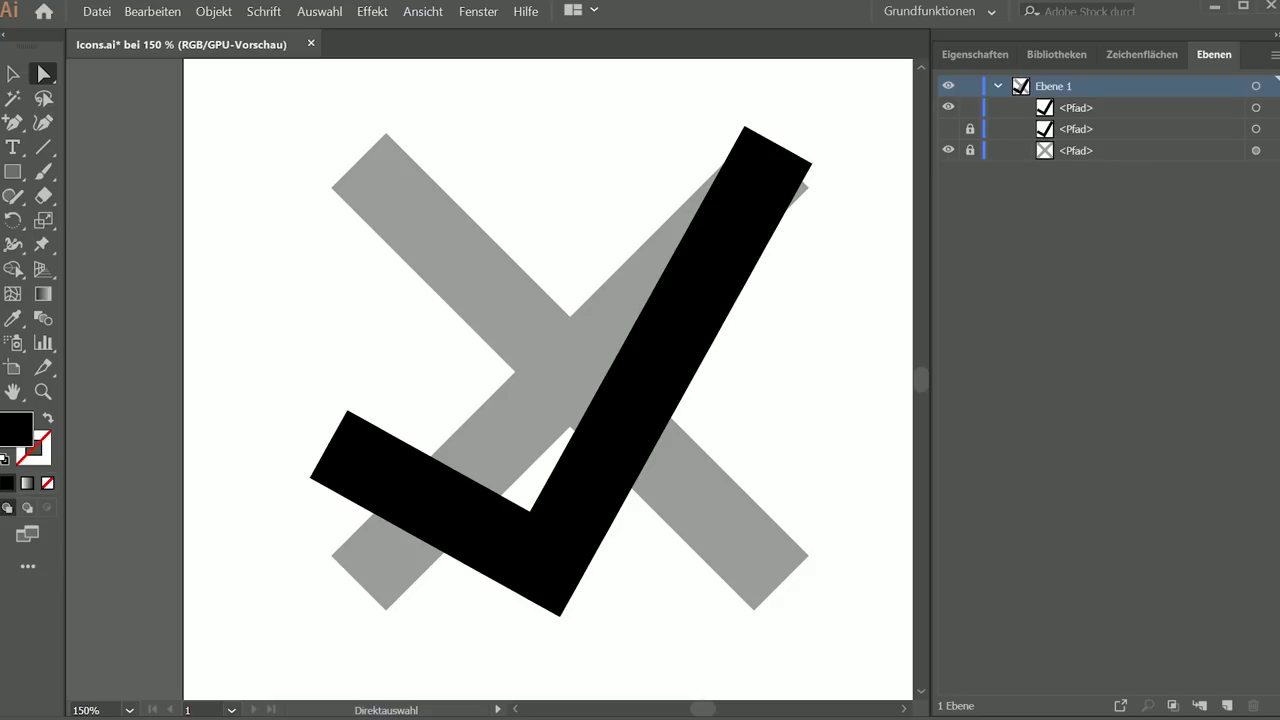
Add one anchor point on the inner edge of the check mark's long arm and four along its outer edge.
left_click(22, 124)
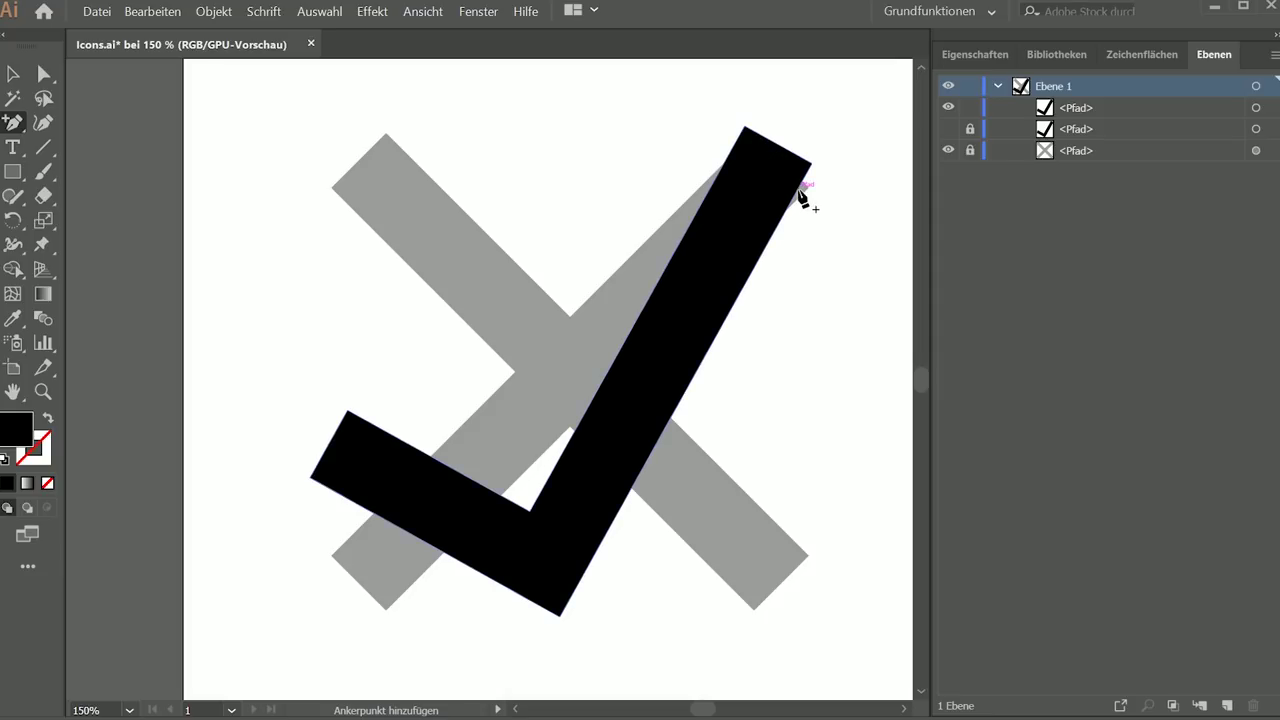
left_click(667, 266)
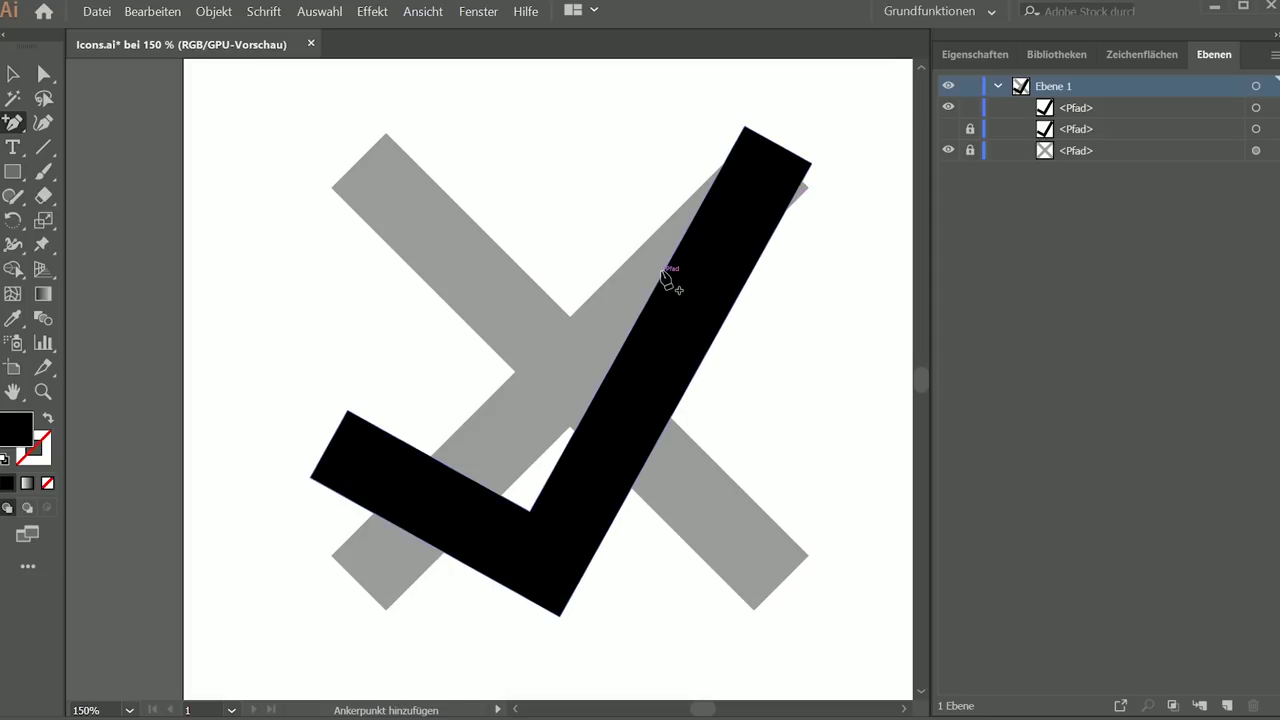
left_click(736, 299)
left_click(697, 372)
left_click(680, 402)
left_click(638, 477)
left_click(831, 390)
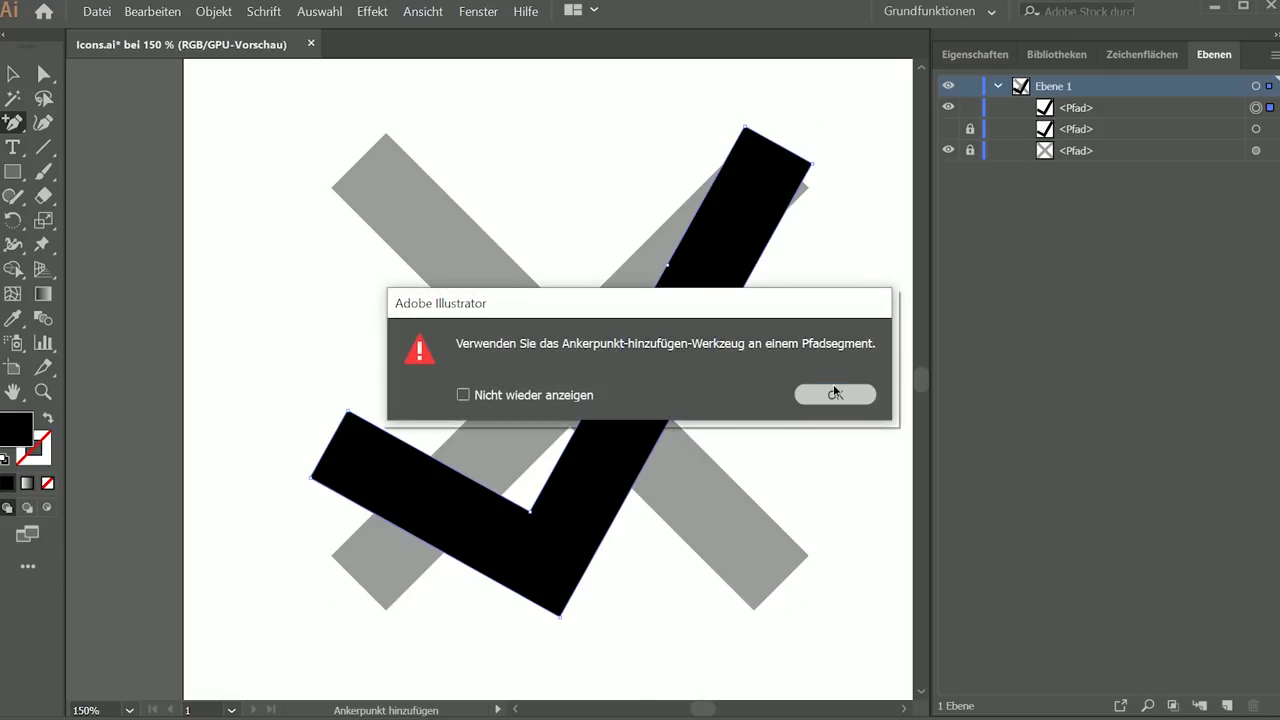
left_click(640, 476)
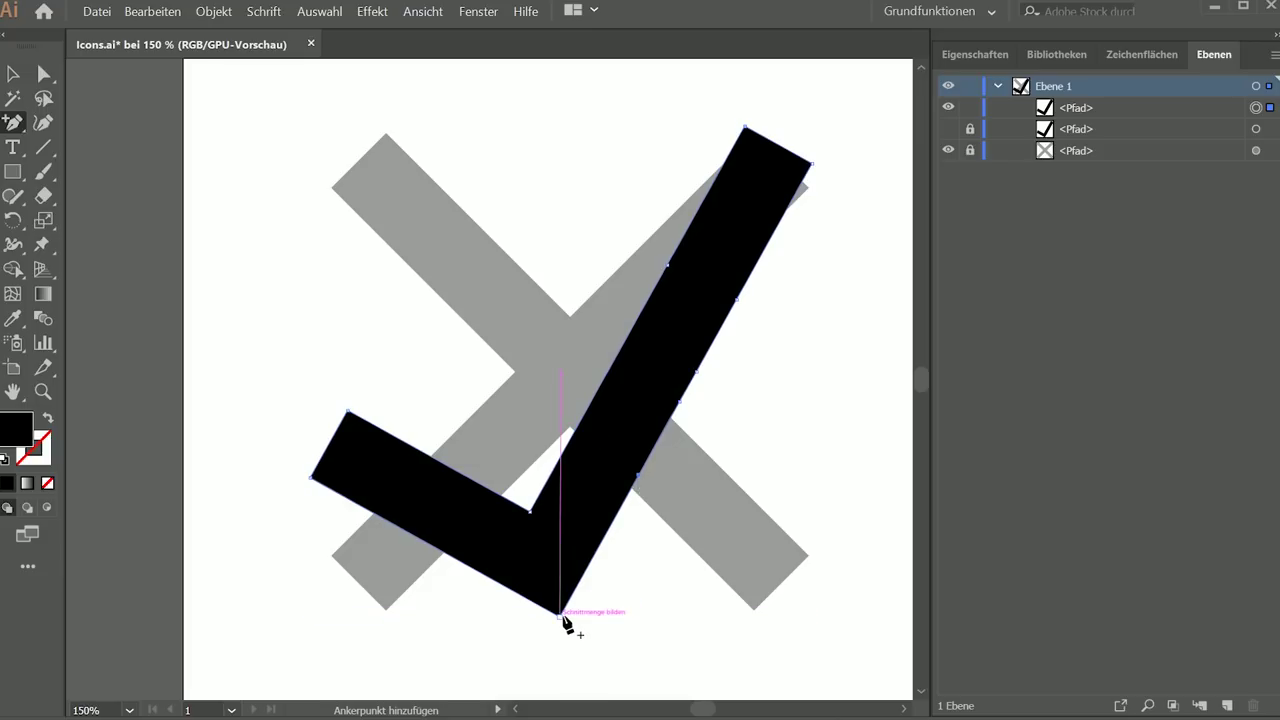
Add two anchor points along the lower edge of the check mark's short arm.
left_click(518, 591)
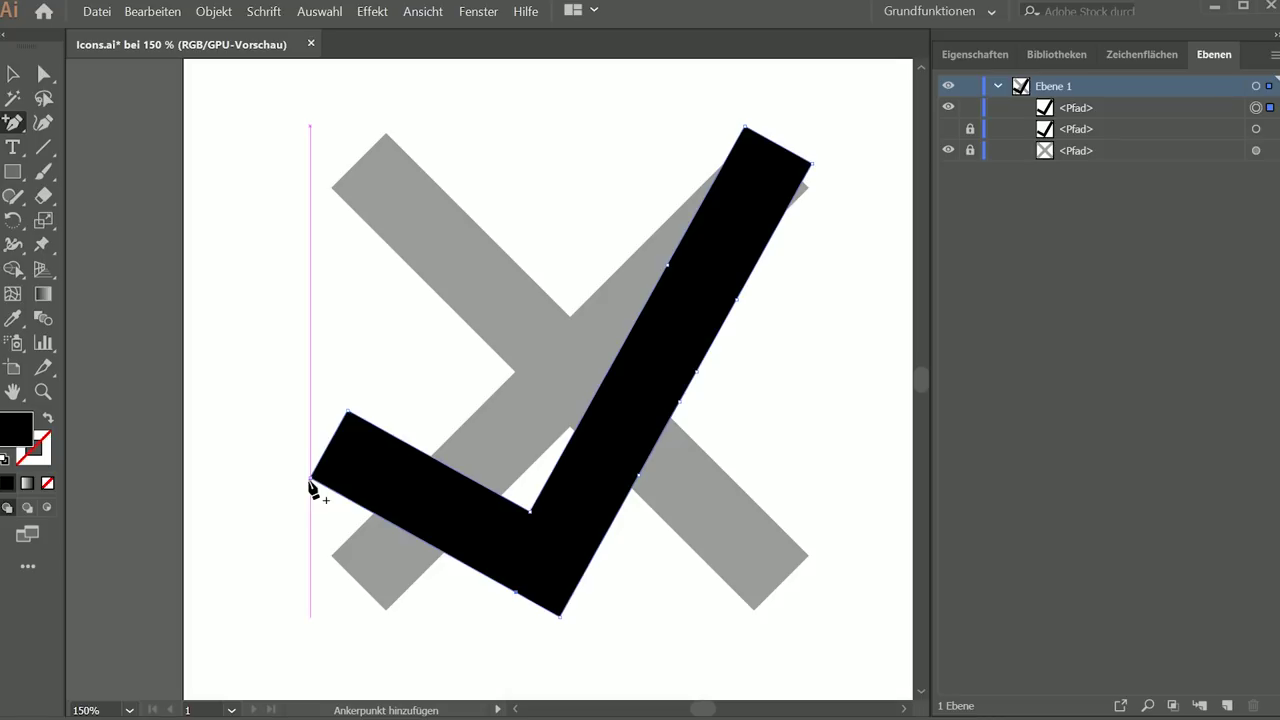
left_click(411, 535)
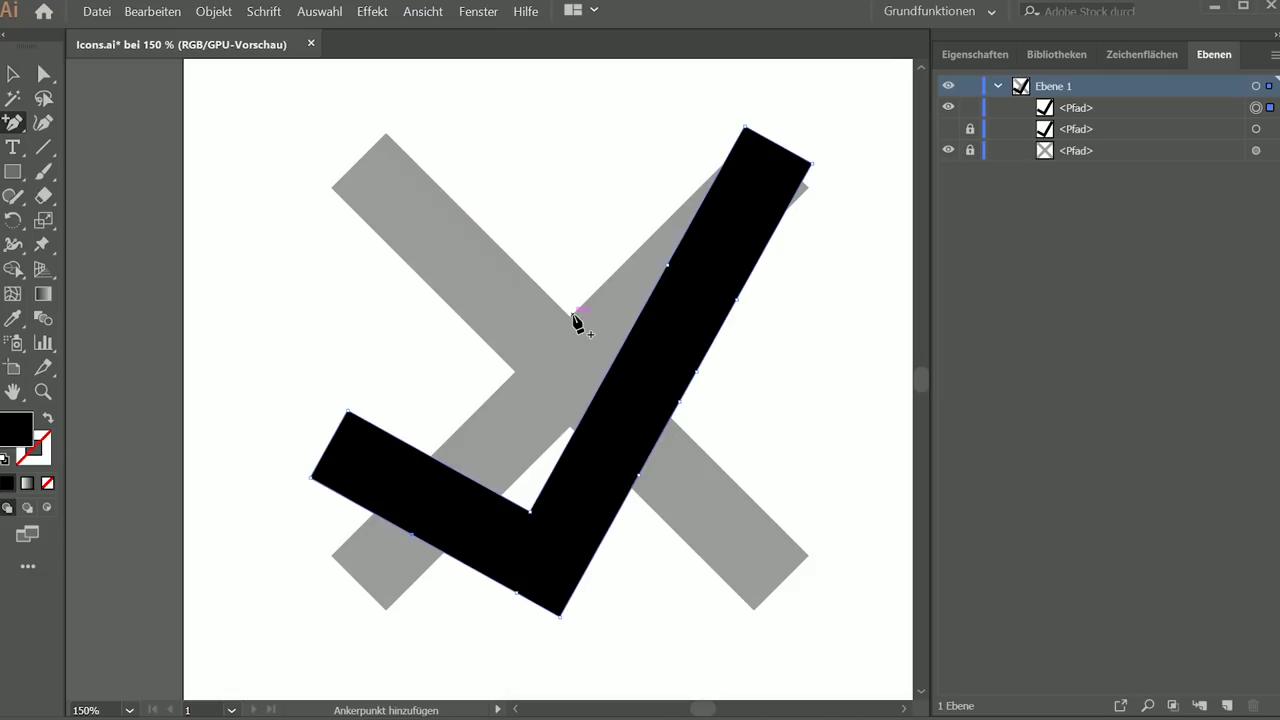
left_click(412, 534)
Delete the extra anchor point on the inner edge of the check mark's long arm.
key("a")
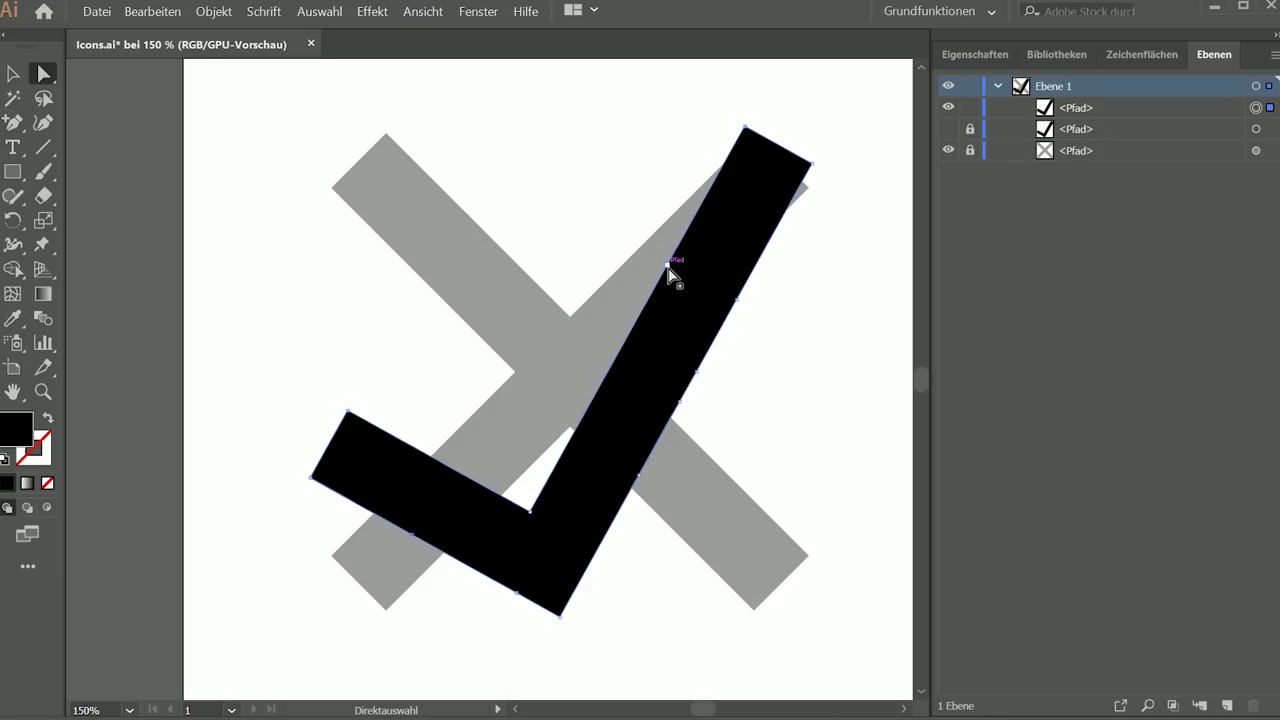
left_click(668, 268)
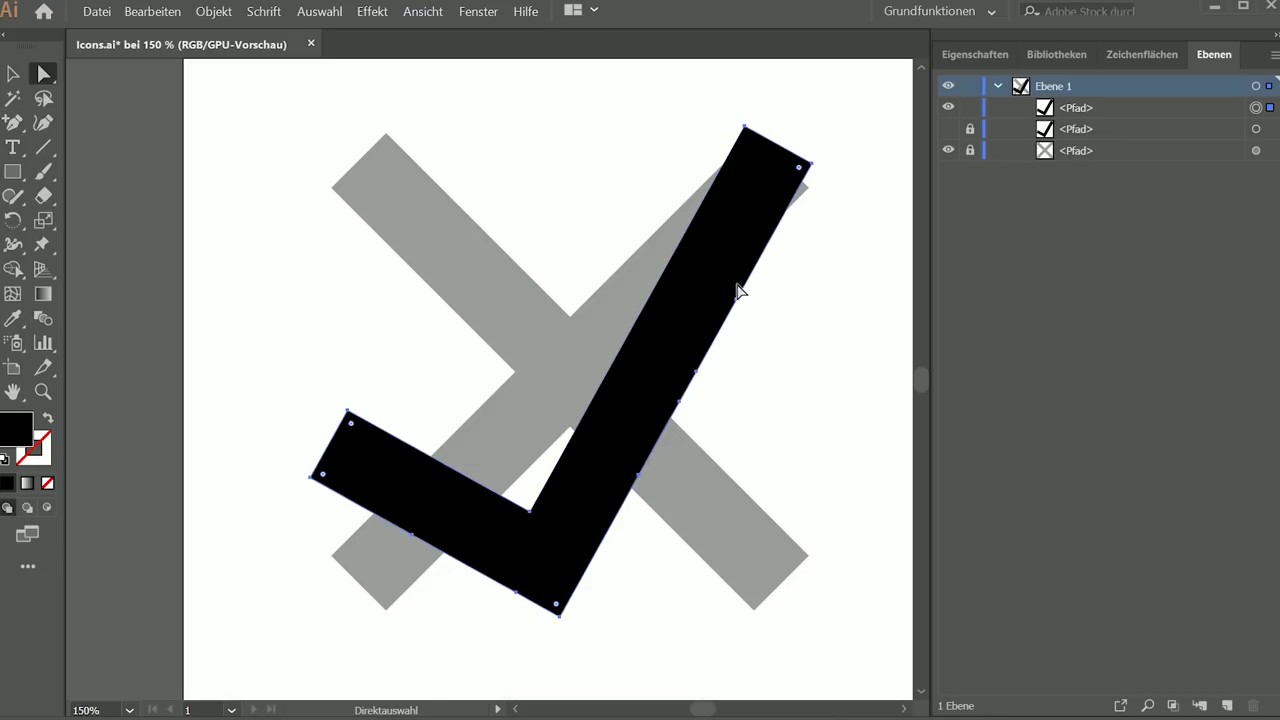
left_click(686, 268)
left_click_drag(13, 122, 80, 172)
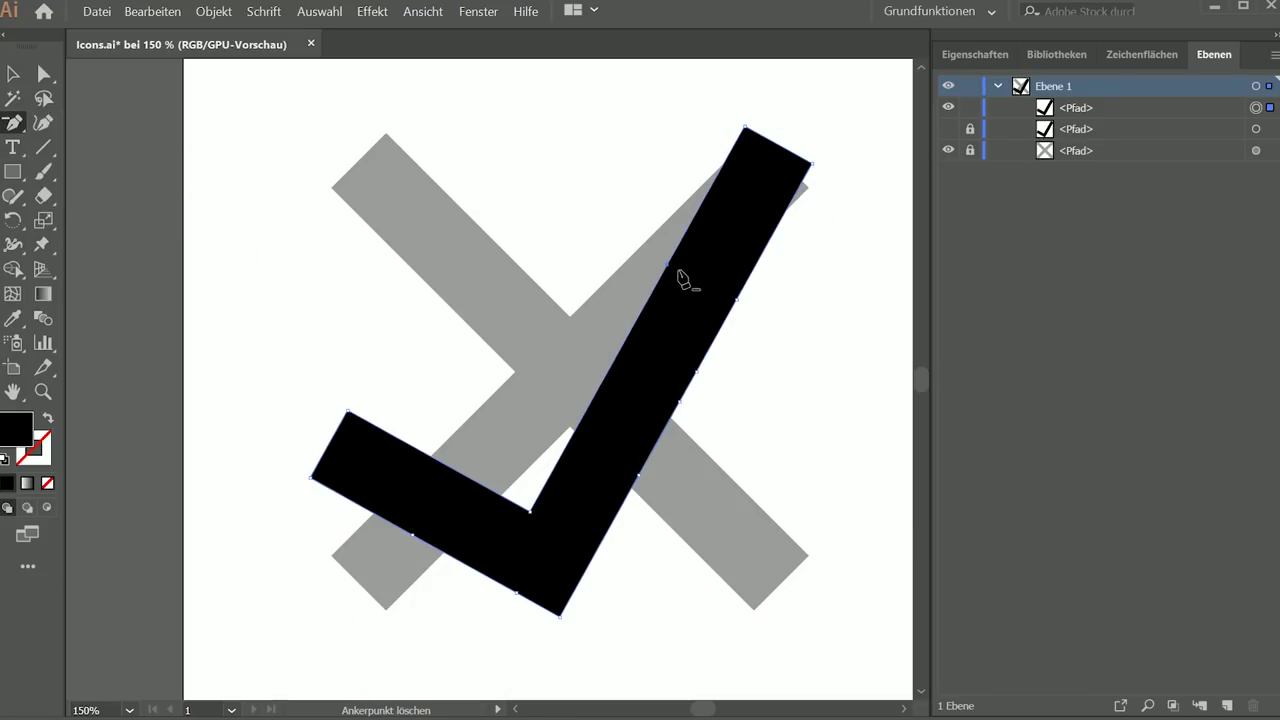
key("a")
left_click(770, 307)
left_click(545, 526)
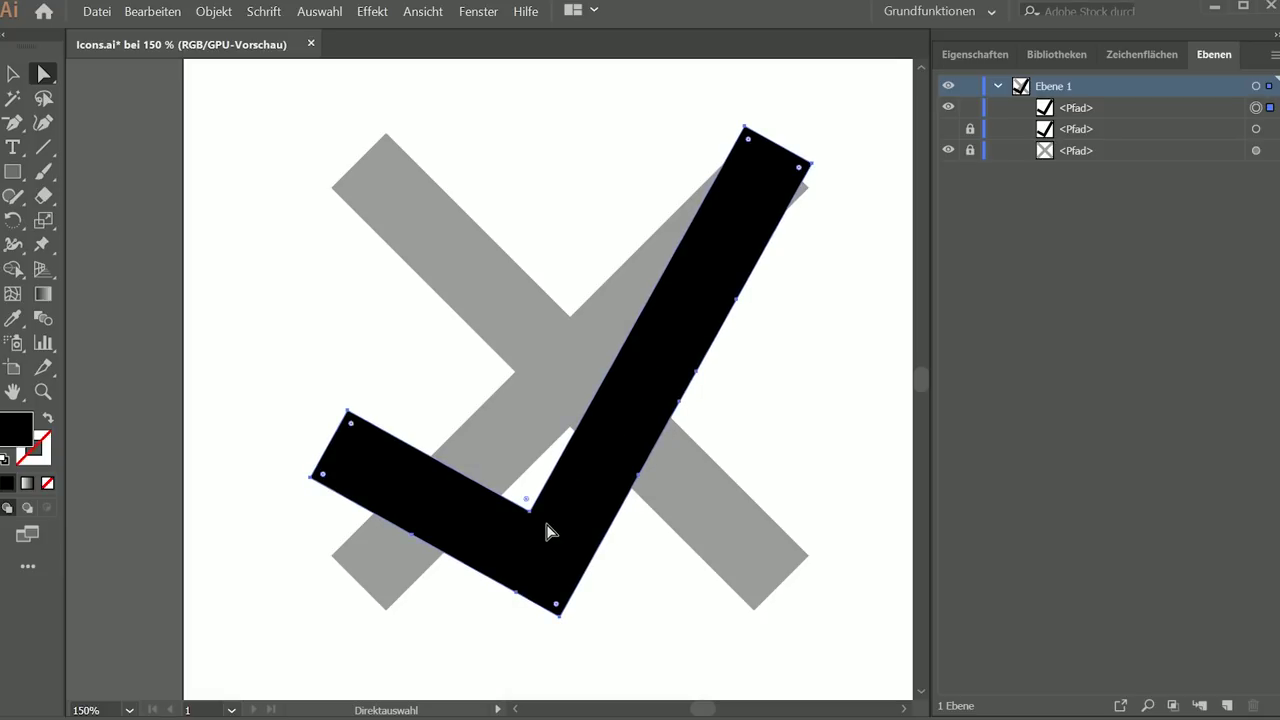
Move the check mark's end corners and inner corner onto the upper arm ends and upper notch of the gray X.
left_click_drag(347, 410, 385, 134)
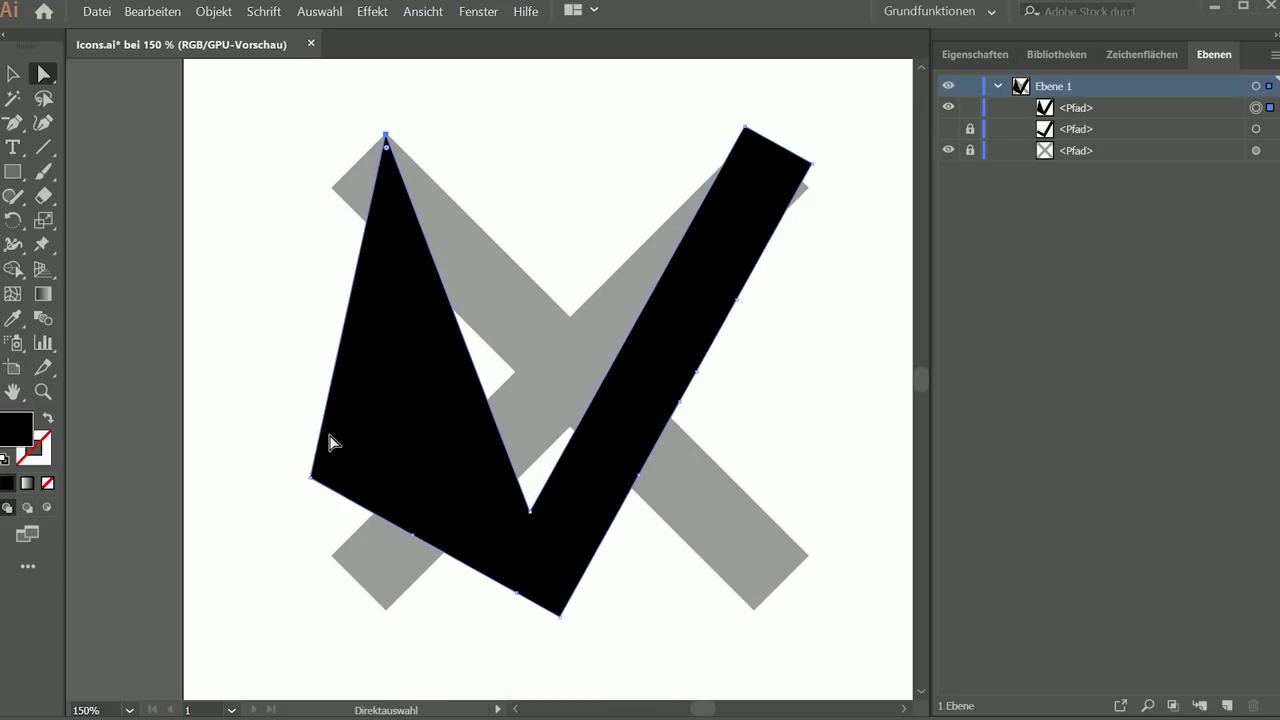
left_click_drag(314, 480, 333, 188)
left_click_drag(531, 510, 570, 316)
left_click_drag(748, 133, 807, 190)
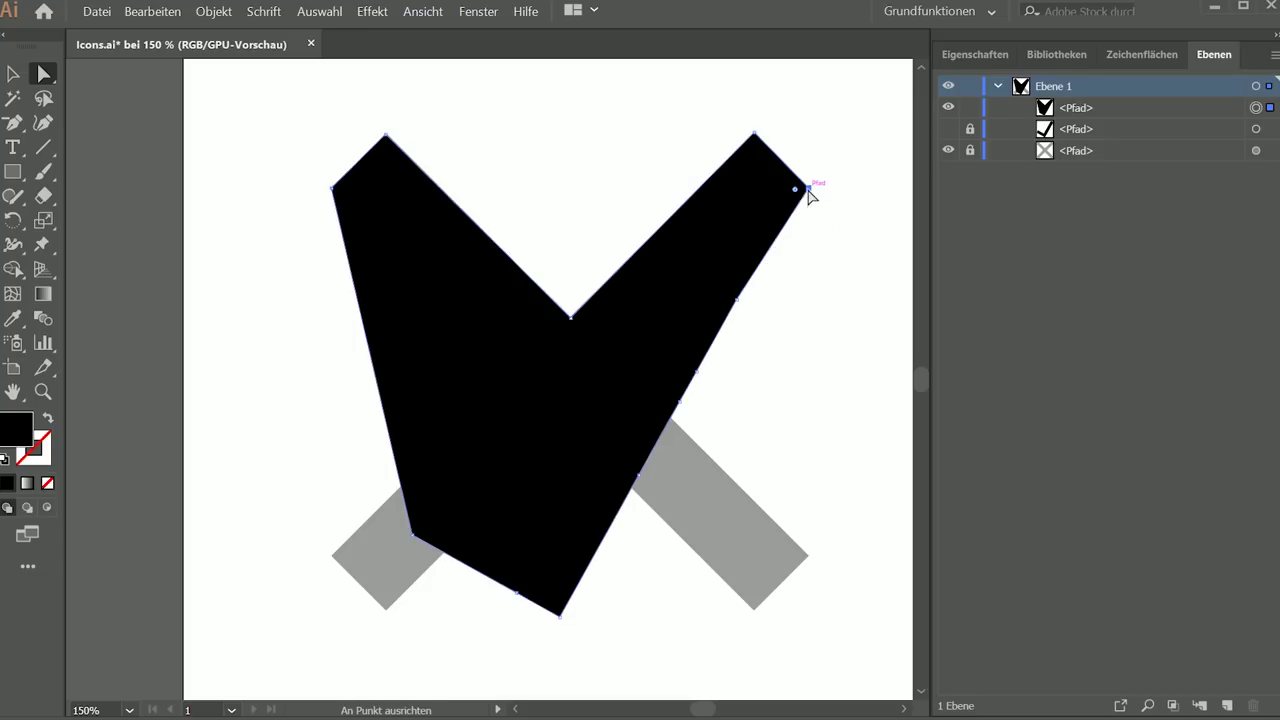
Move the four outer-edge anchor points of the long arm onto the gray X's right notch, lower-right arm end and lower notch.
left_click_drag(737, 298, 624, 370)
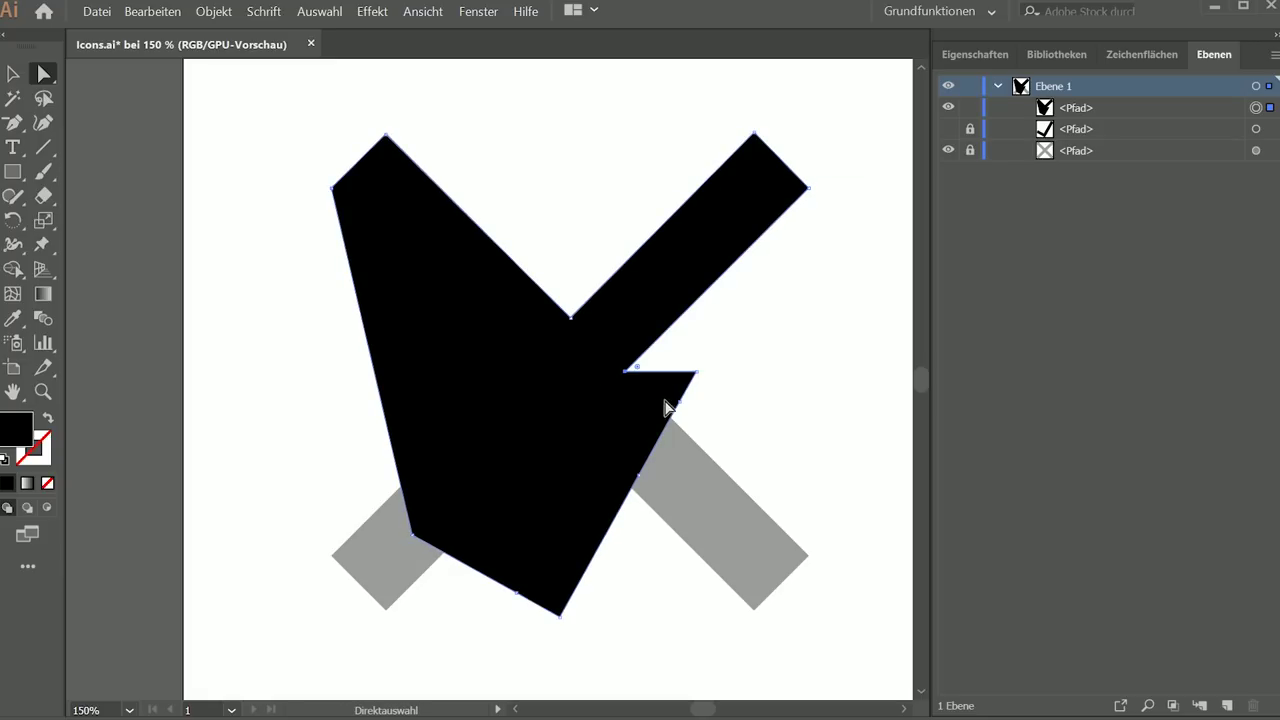
left_click_drag(680, 403, 753, 601)
left_click_drag(697, 372, 808, 556)
left_click_drag(637, 480, 570, 428)
Move the remaining lower anchor points onto the gray X's lower-left arm end and left notch, completing the X shape.
left_click_drag(522, 590, 333, 556)
left_click_drag(558, 615, 385, 608)
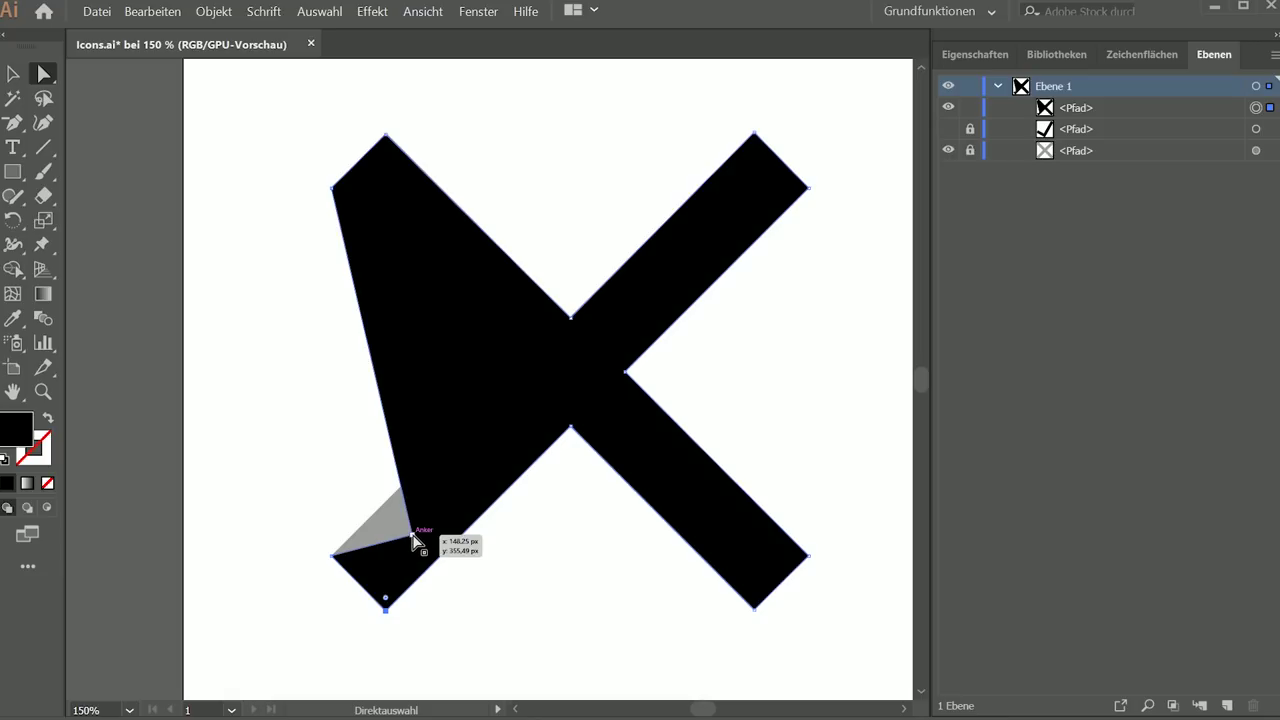
left_click_drag(412, 535, 516, 374)
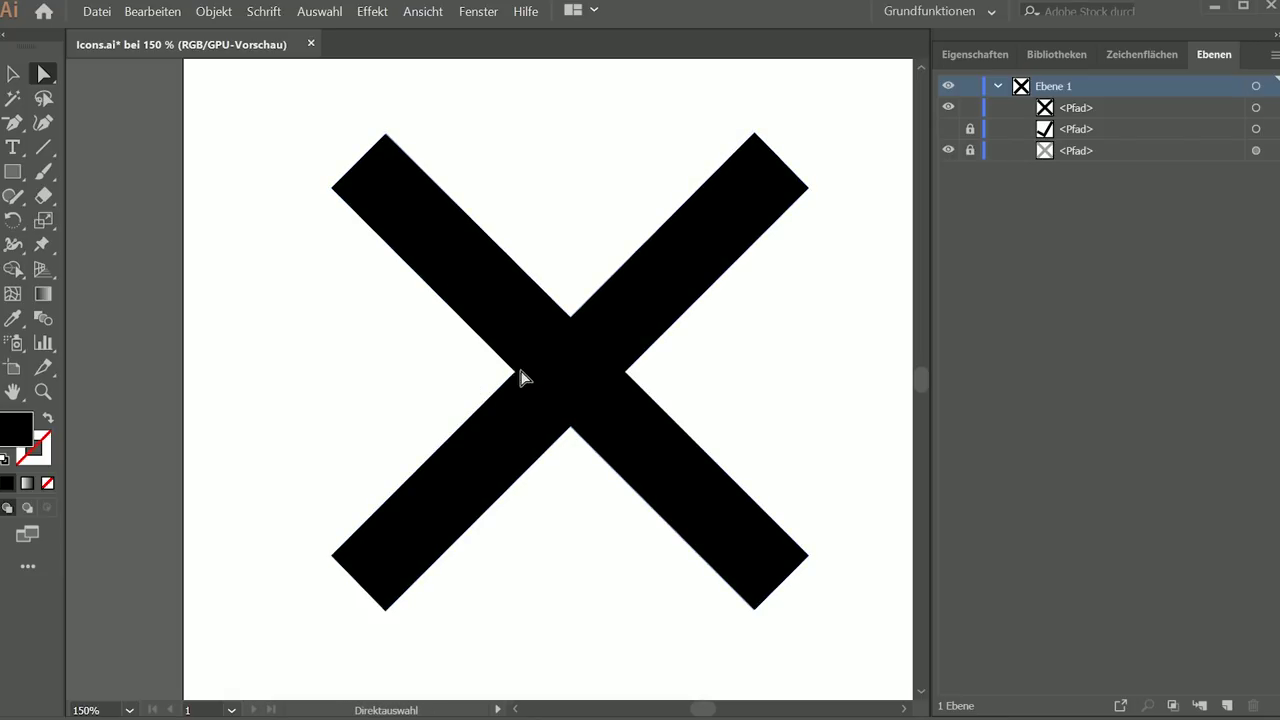
Unlock and delete the gray template X path.
scroll(580, 357, "down", 2)
scroll(577, 360, "up", 1)
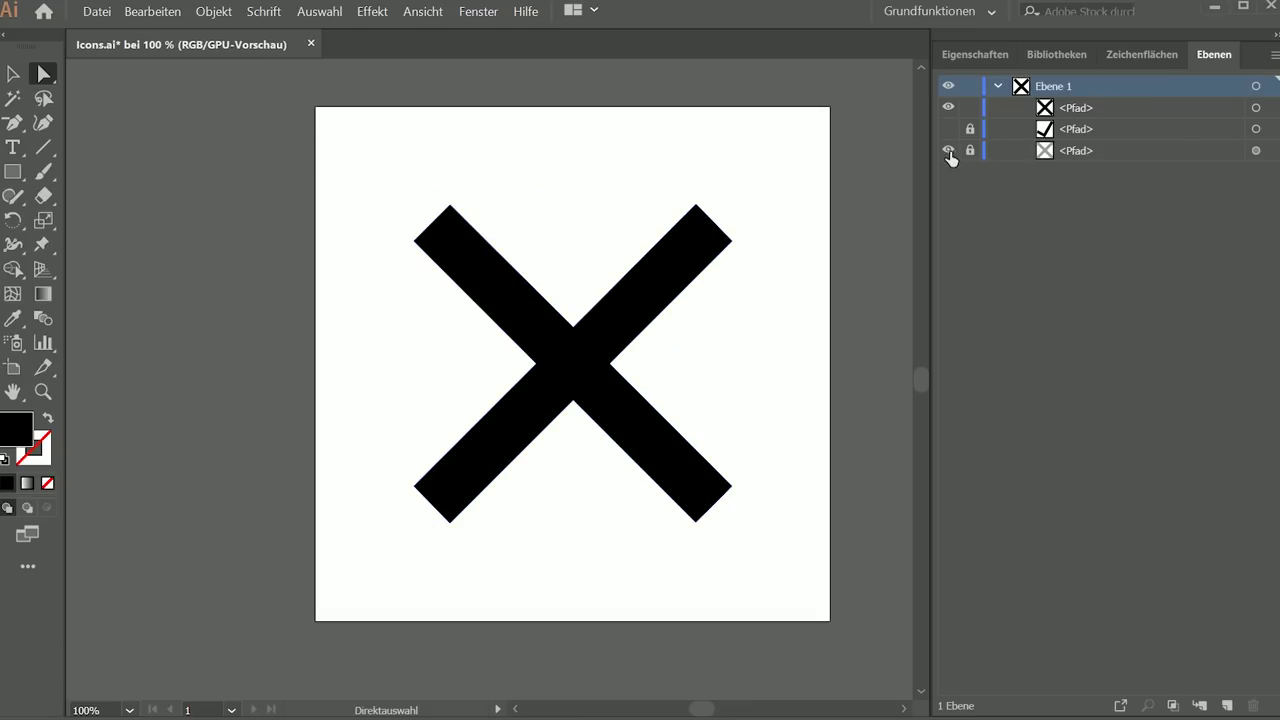
left_click(1098, 153)
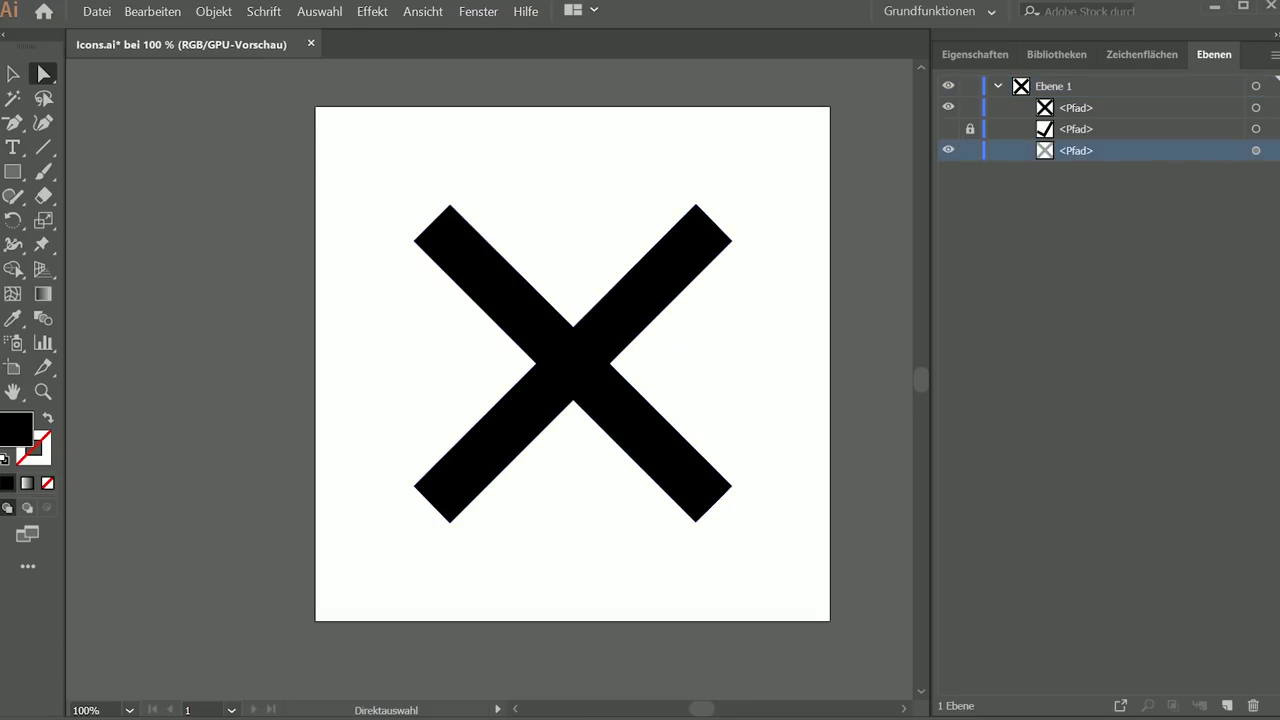
left_click(1253, 706)
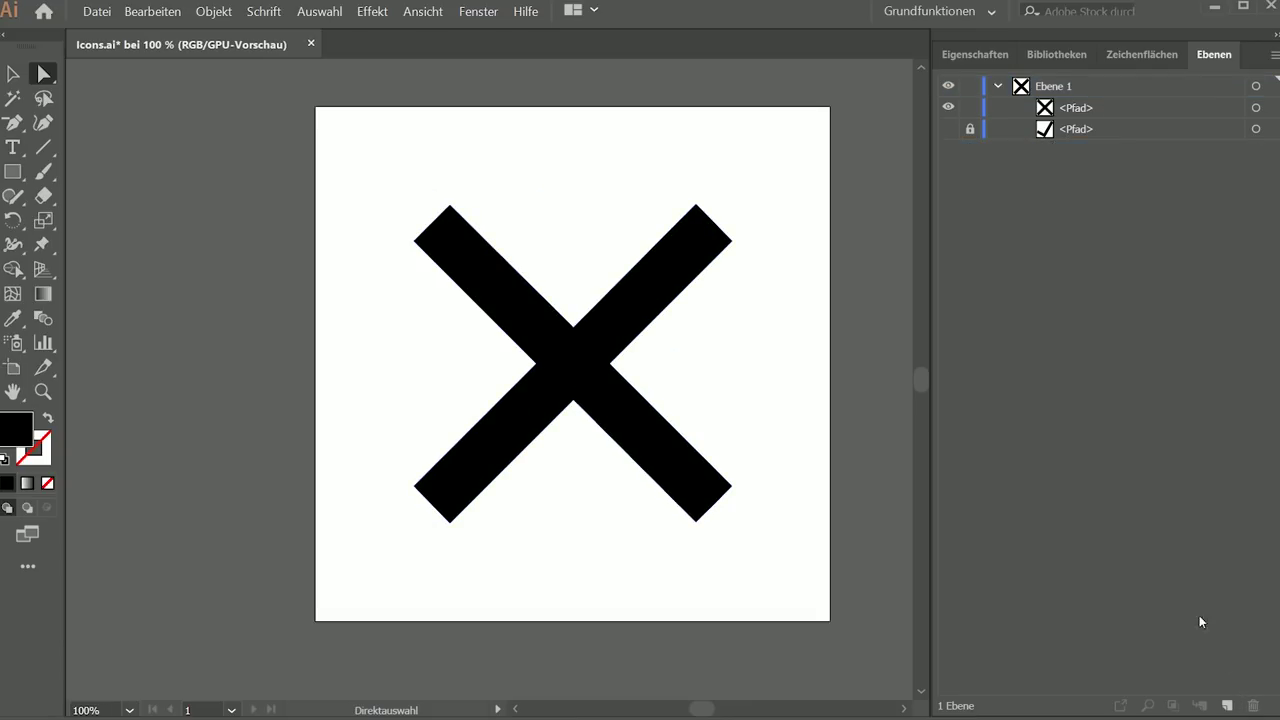
Show and unlock the hidden check mark path beneath the black X.
left_click(950, 130)
left_click(657, 354)
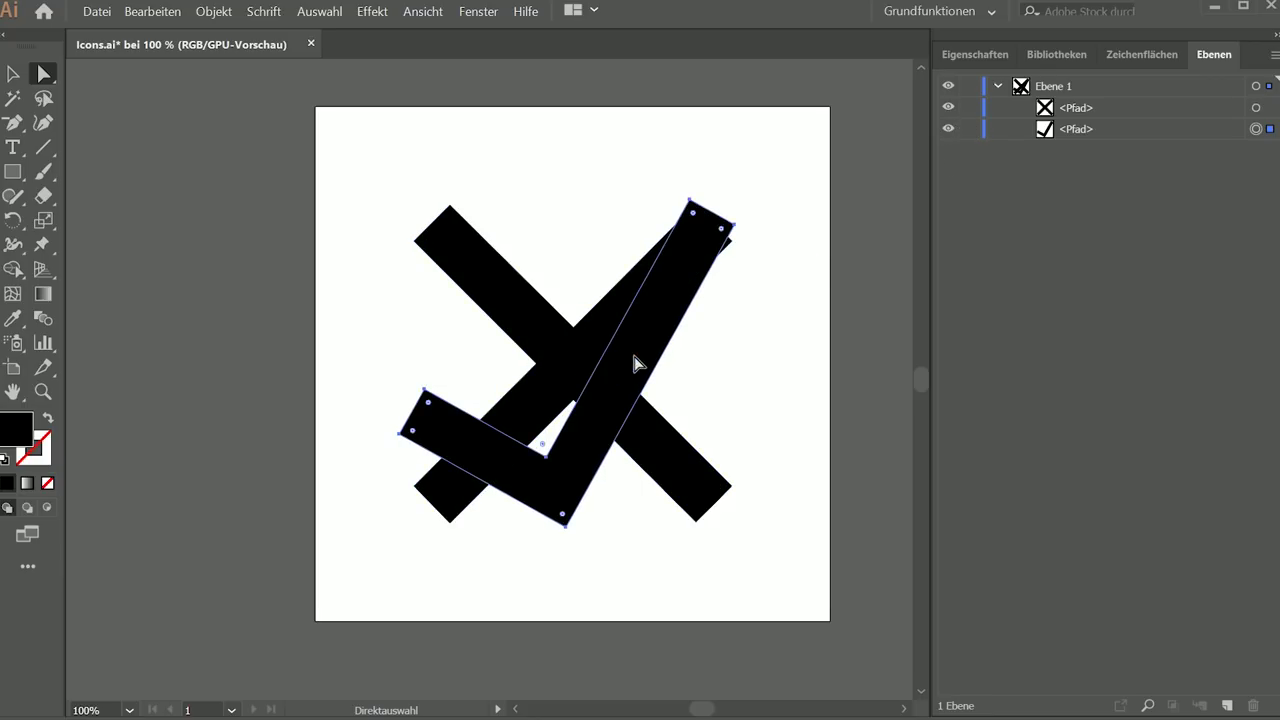
left_click(720, 360)
scroll(705, 348, "right", 2)
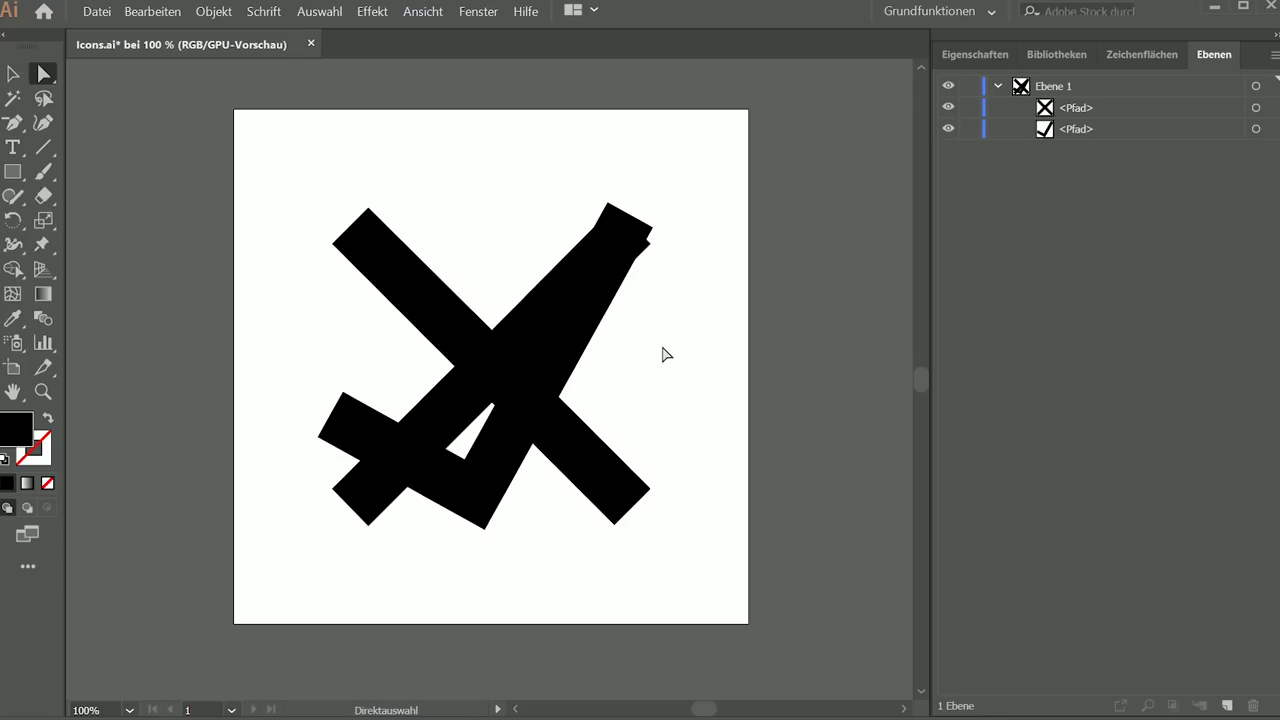
Try moving the black X away from the check mark, and undo the move.
left_click(492, 338)
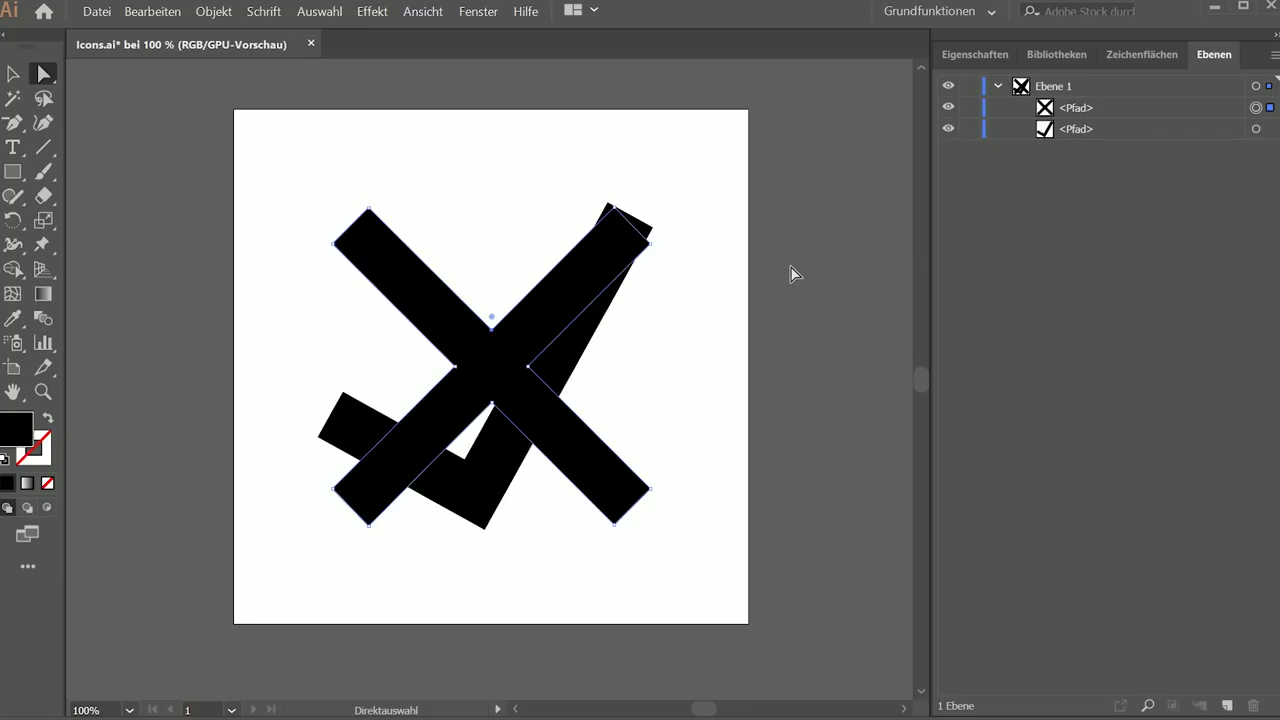
left_click_drag(527, 349, 560, 278)
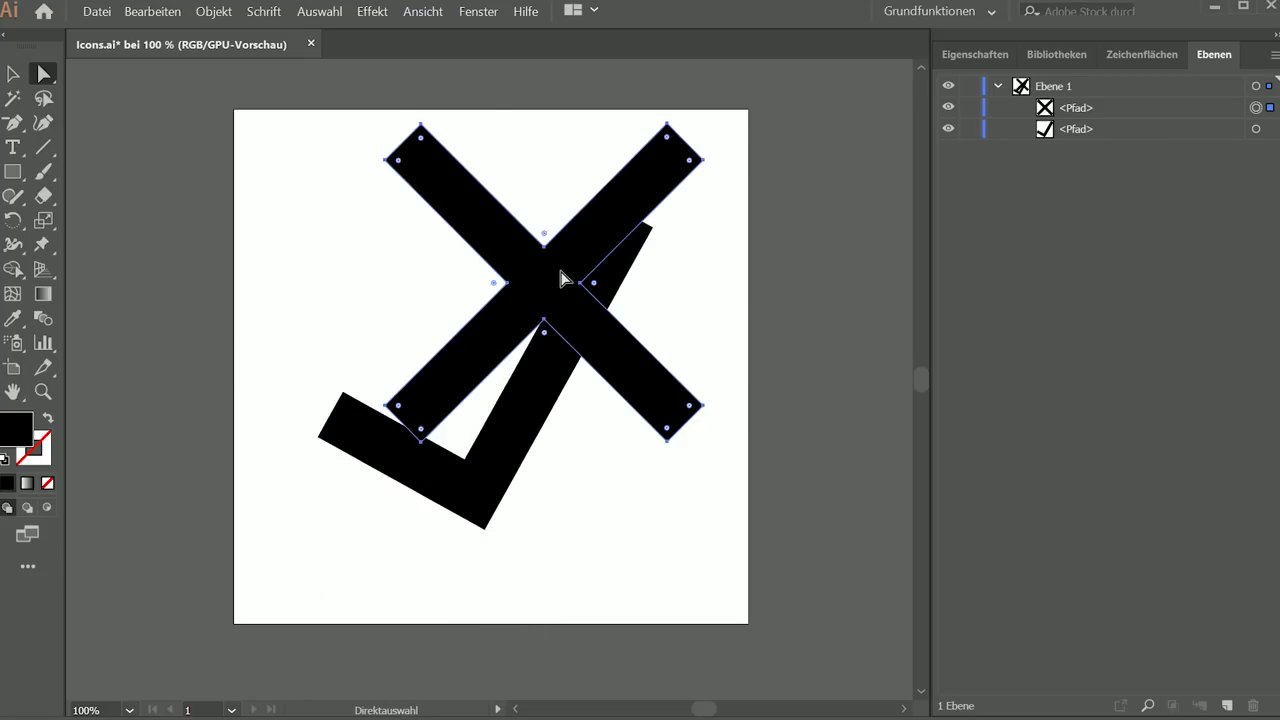
key("ctrl+z")
key("ctrl+z")
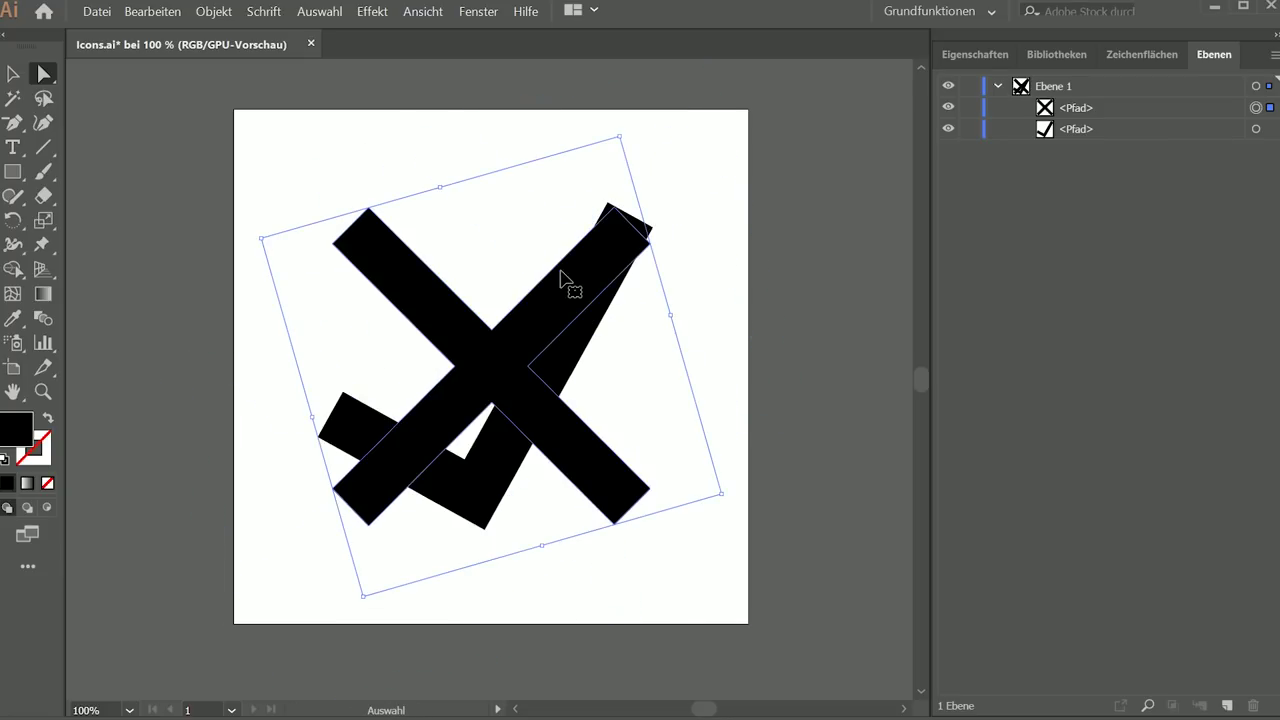
left_click(558, 137)
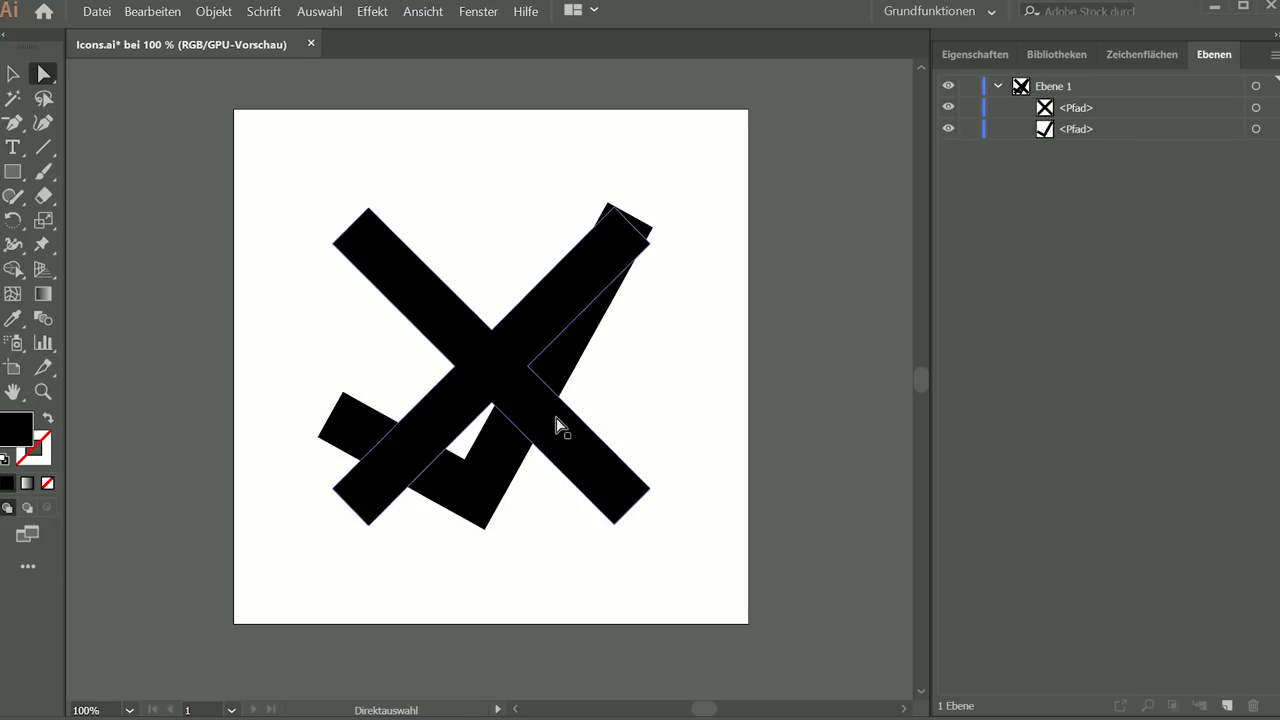
Start an Export As of the artwork, using the existing file name Icons.svg and leaving the artboards option off.
left_click(113, 20)
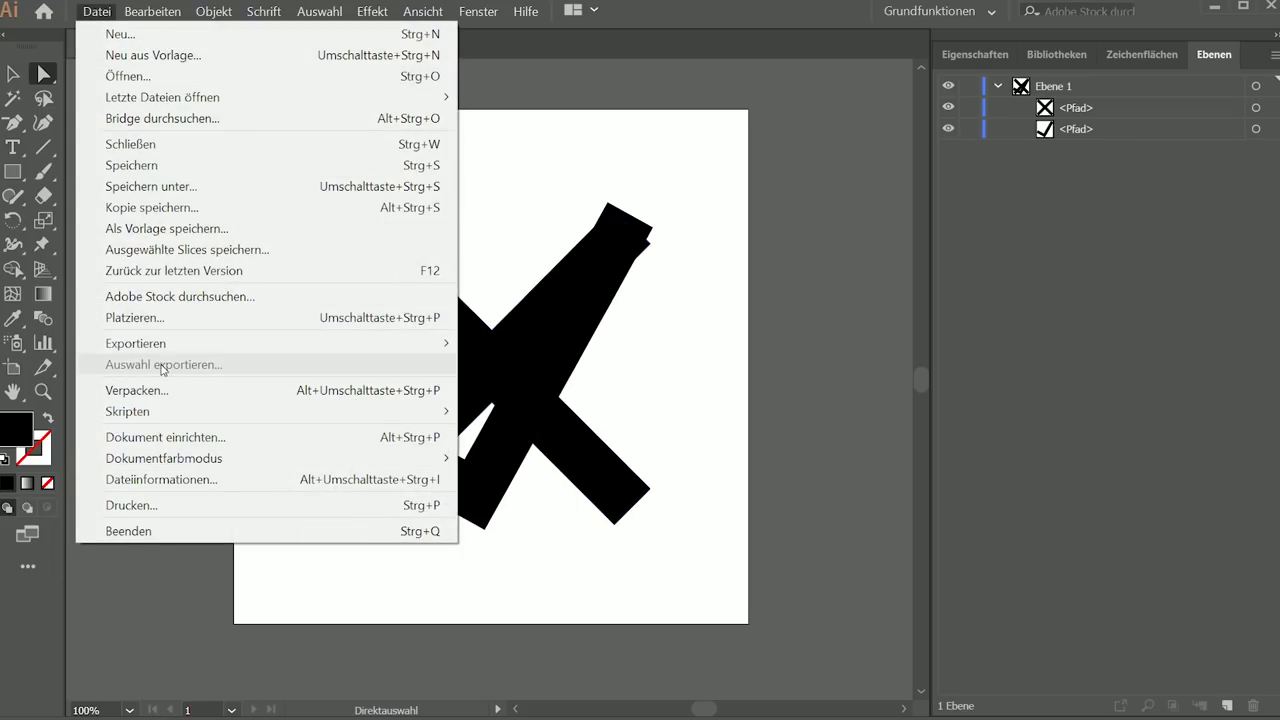
mouse_move(163, 343)
left_click(525, 366)
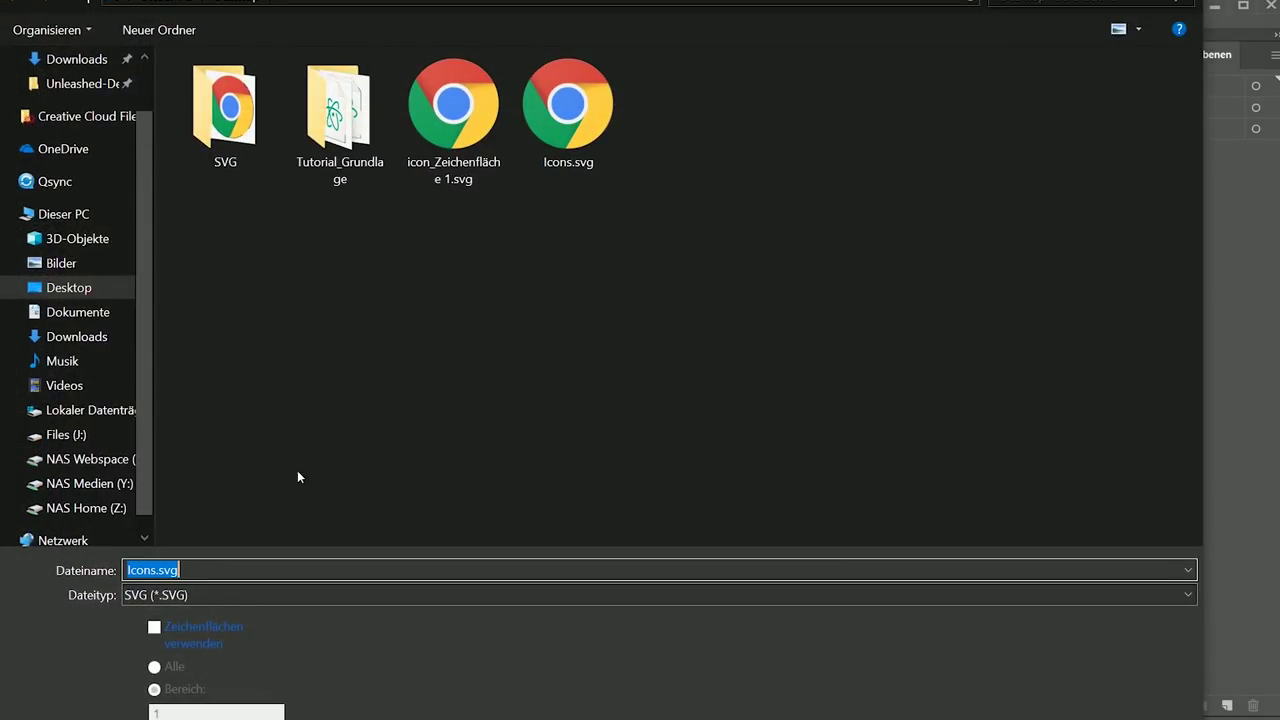
left_click(150, 570)
double_click(150, 570)
left_click(128, 570)
left_click(567, 112)
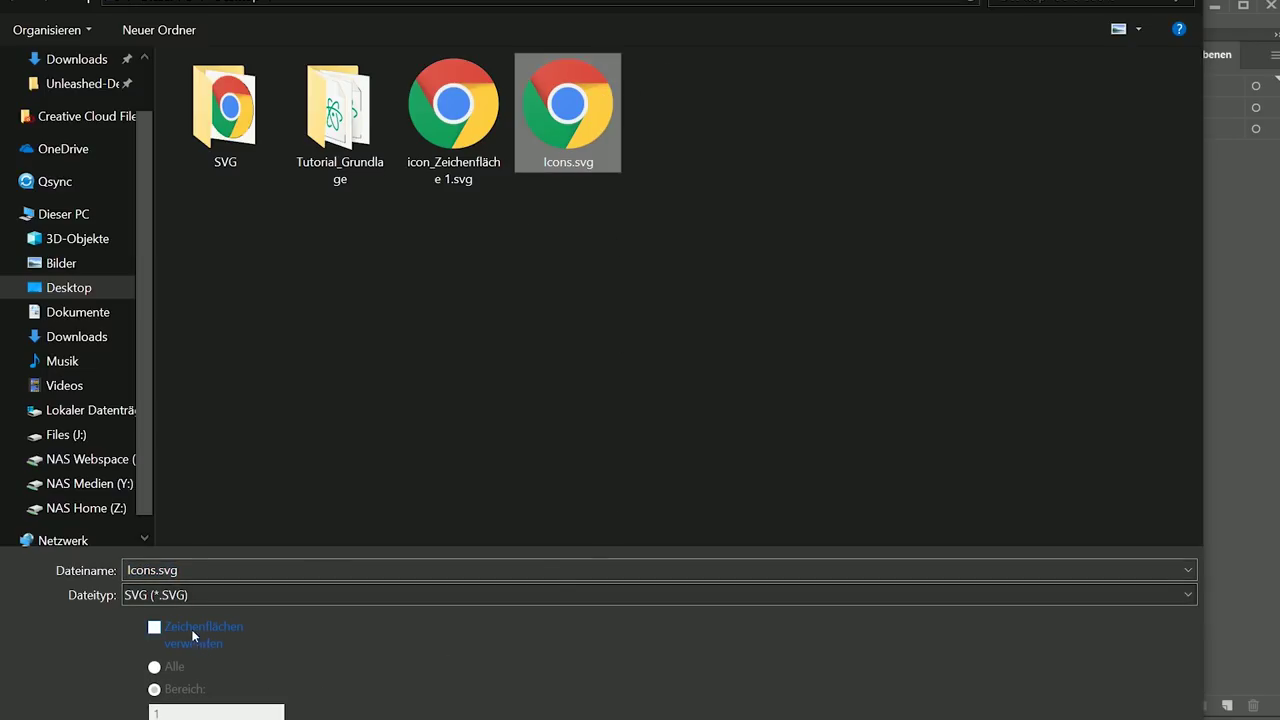
left_click(154, 629)
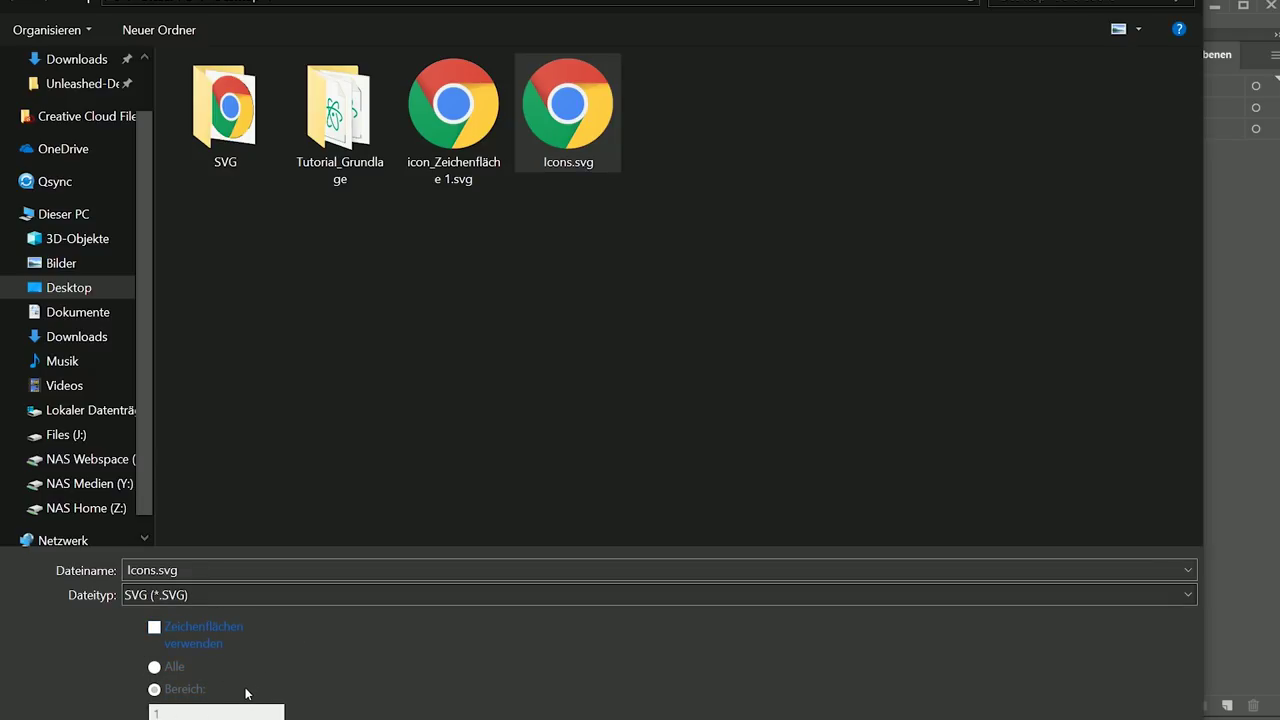
Export in SVG format, replacing the existing Icons.svg, with internal CSS, layer names as IDs and 2 decimal places.
left_click(157, 596)
left_click(164, 506)
key("Return")
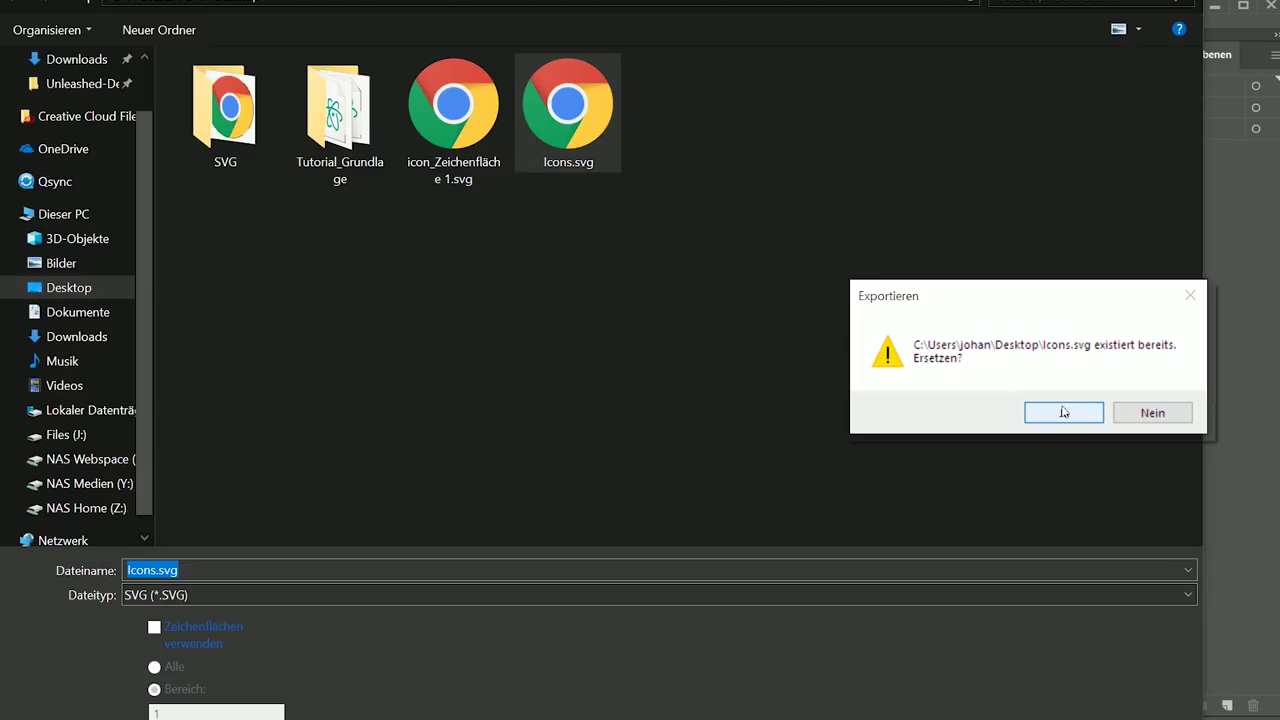
left_click(1063, 411)
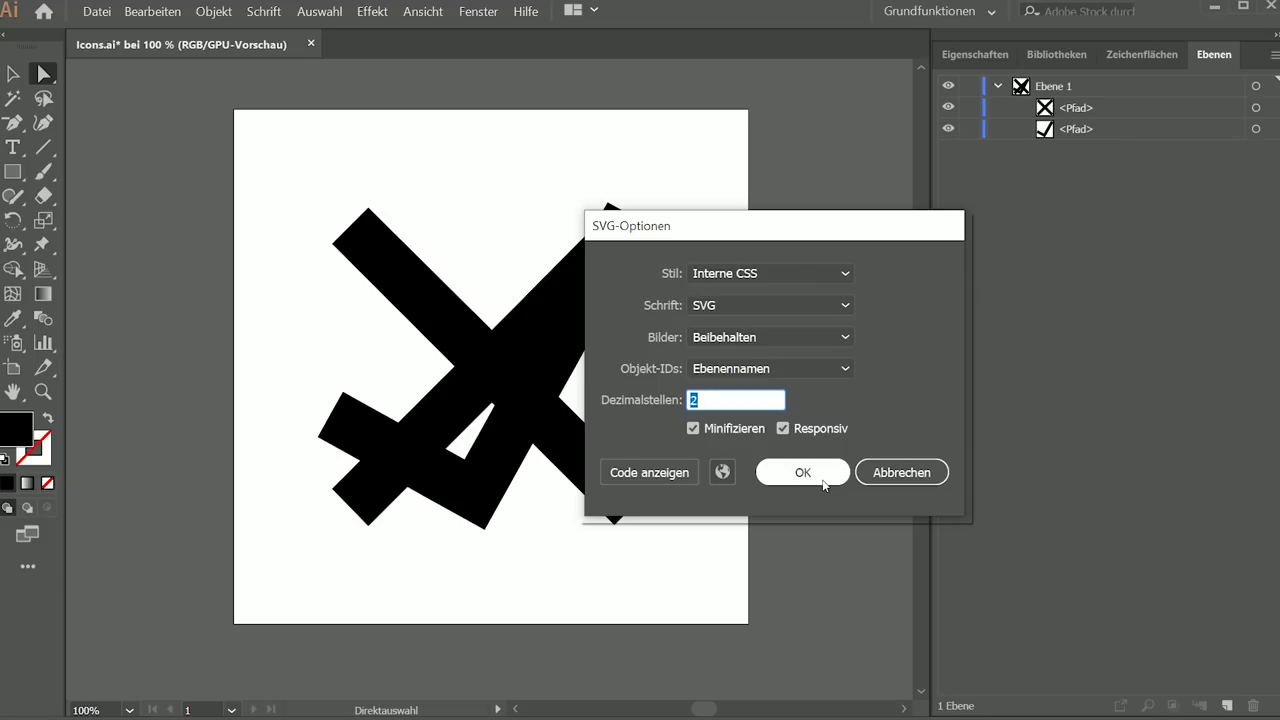
left_click(803, 472)
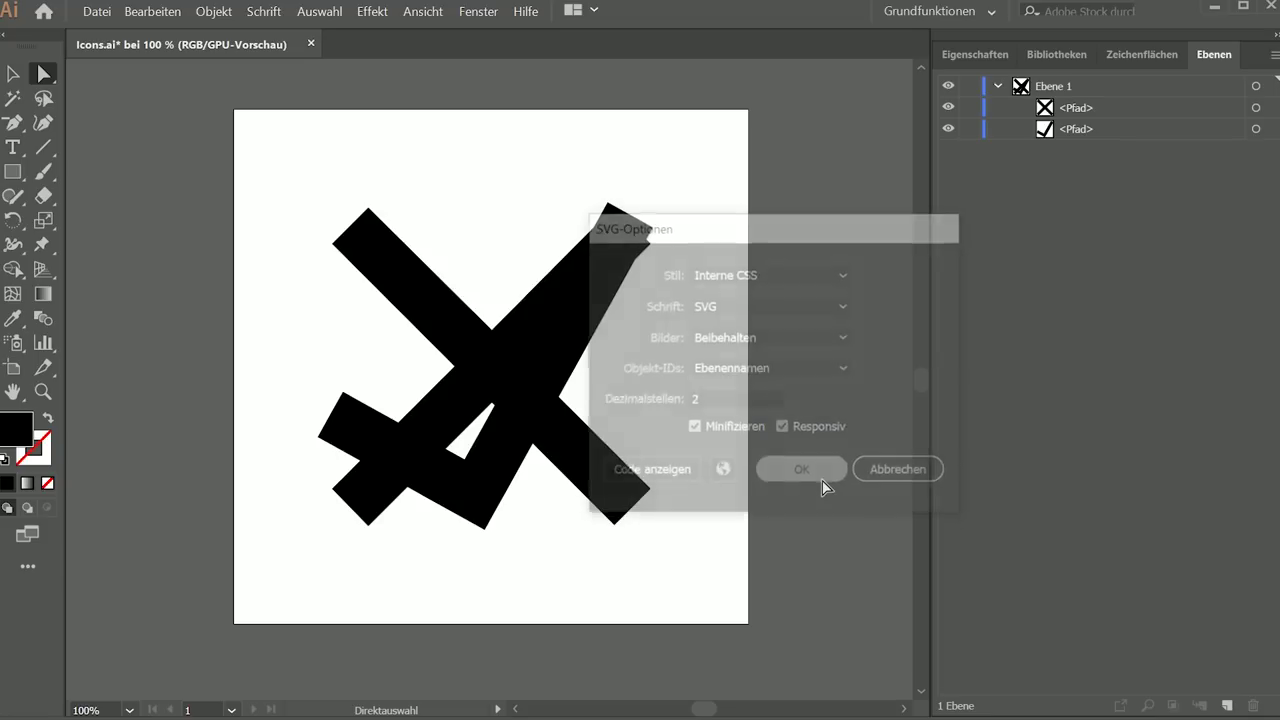
Export the artwork again over Icons.svg and show its SVG code in the text editor from the SVG options.
left_click(97, 12)
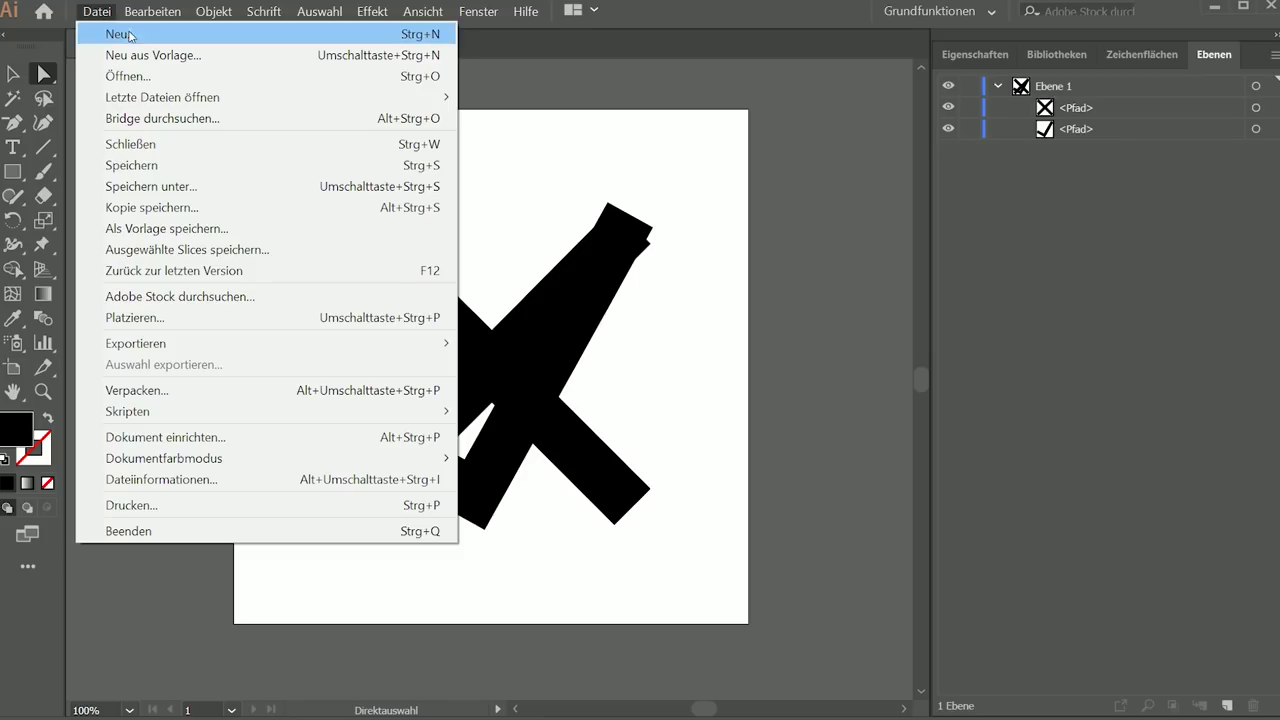
mouse_move(167, 350)
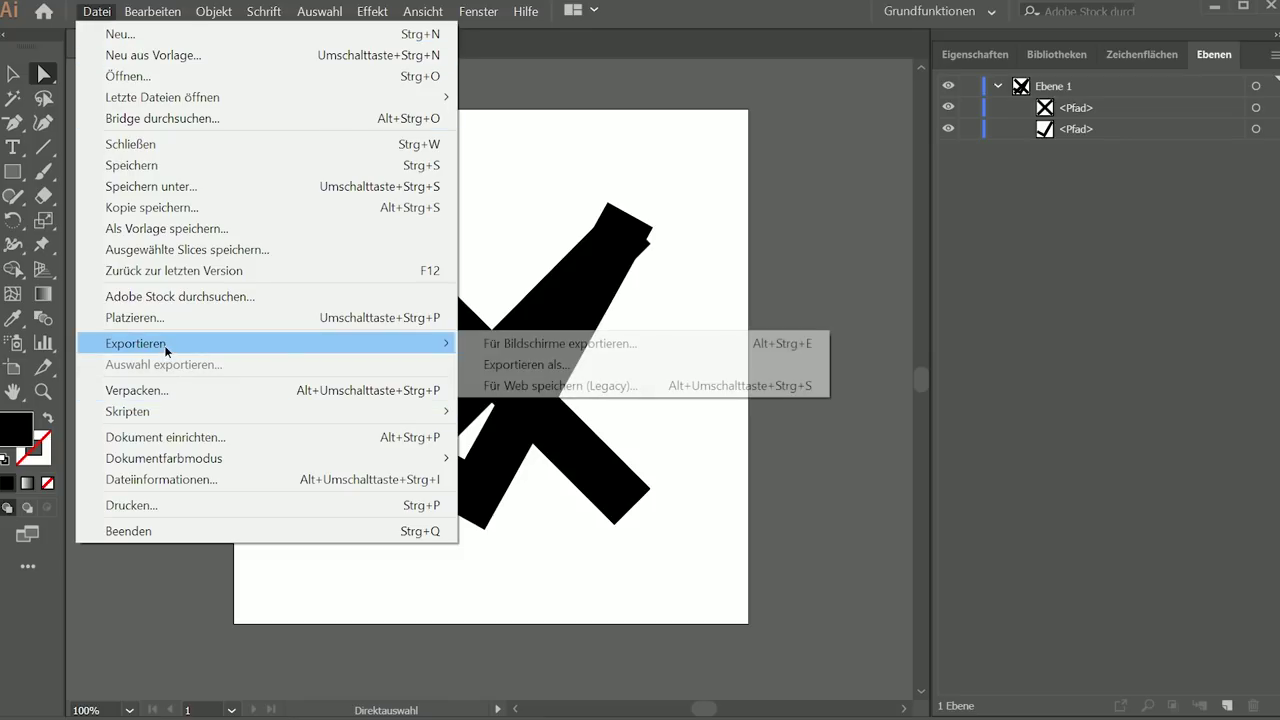
left_click(540, 365)
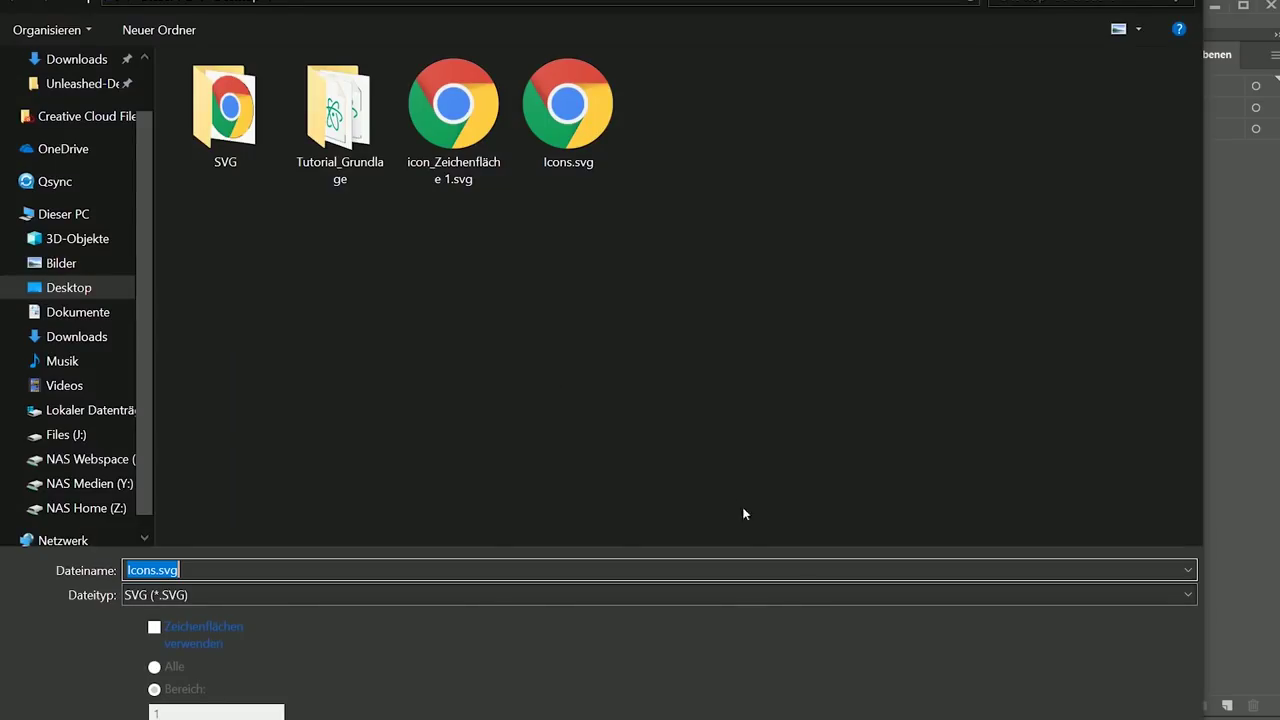
key("Return")
left_click(1064, 413)
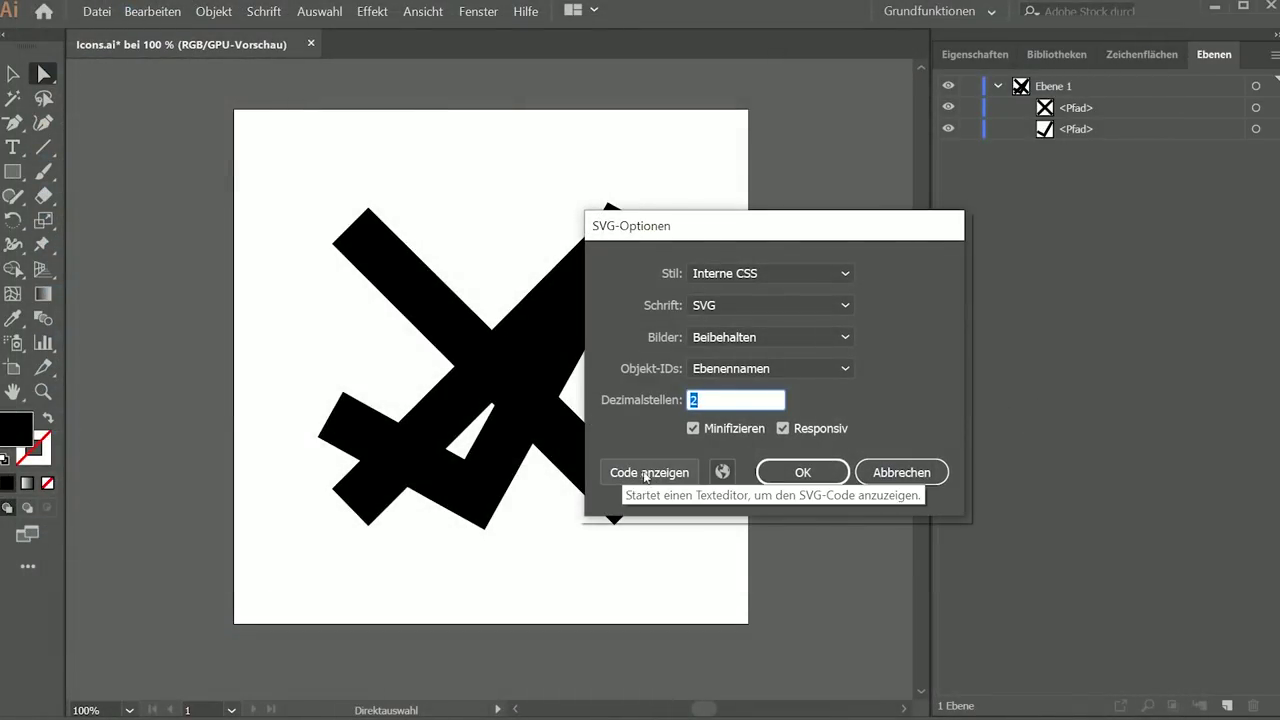
left_click(646, 472)
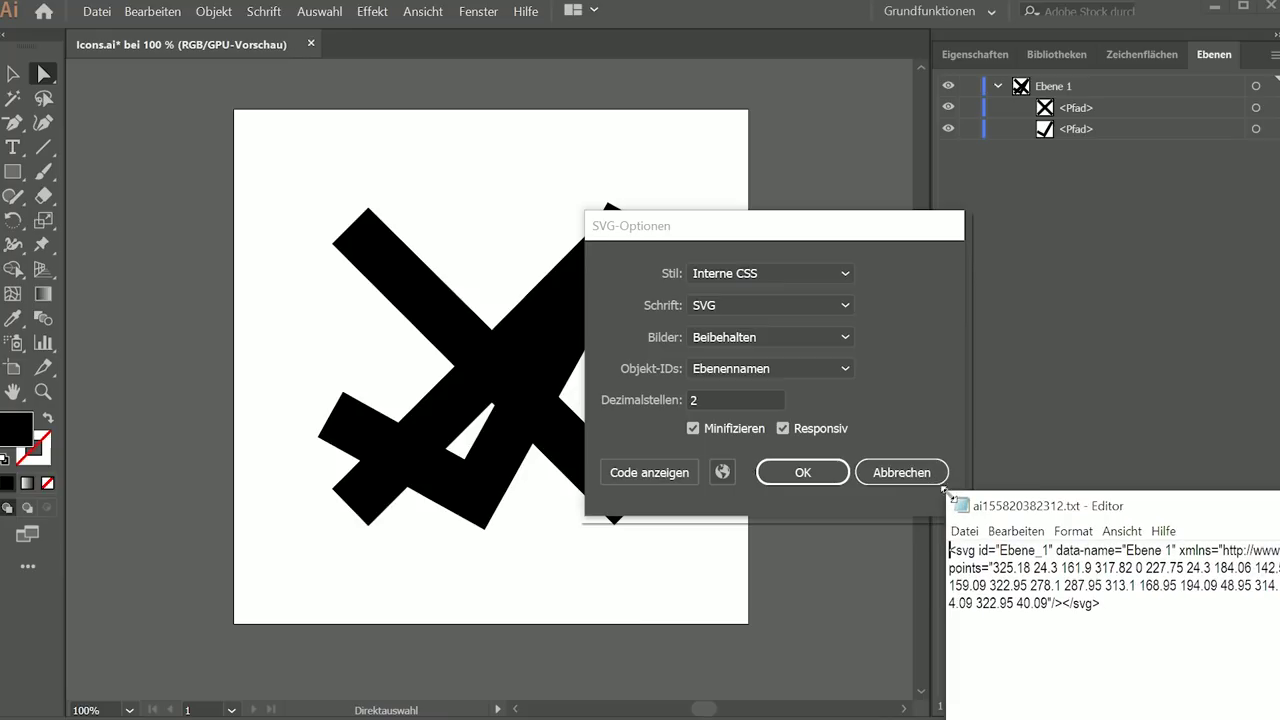
Move the code window over the artwork, examine the polygon point coordinates, and select the entire SVG code.
left_click_drag(1044, 558, 316, 176)
key("ctrl+a")
left_click(520, 341)
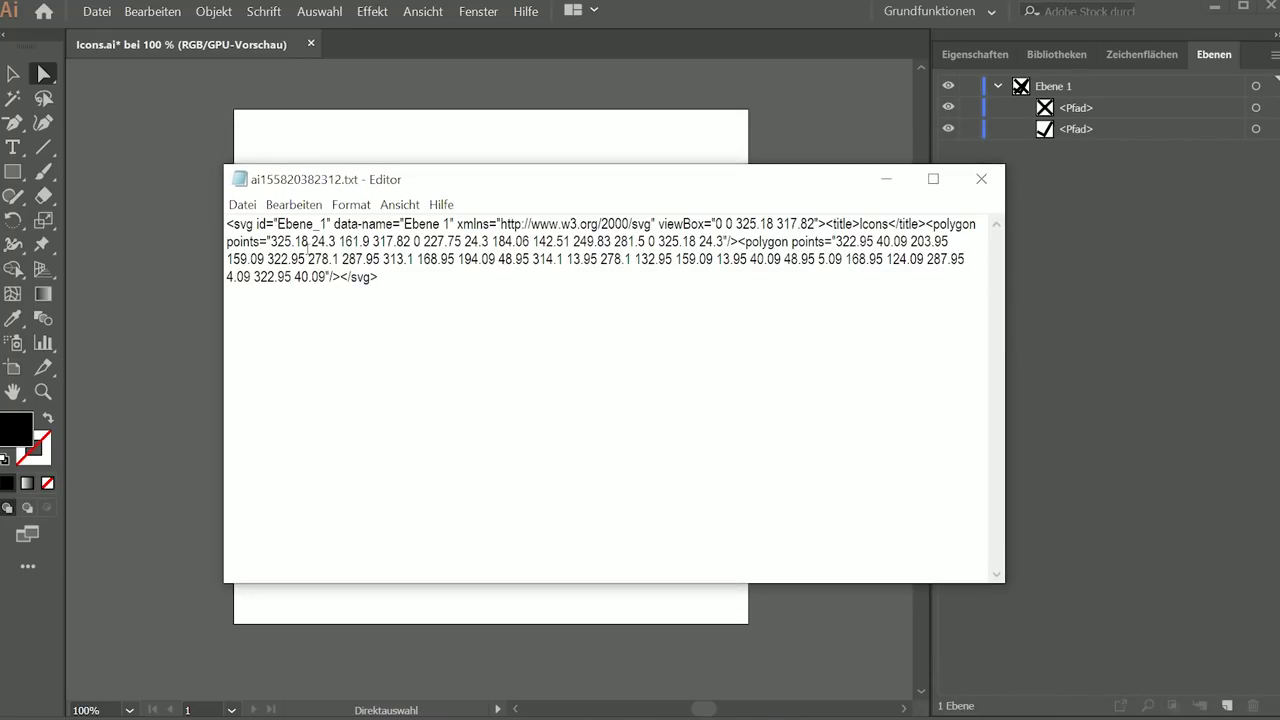
left_click_drag(270, 241, 729, 241)
key("shift+Left")
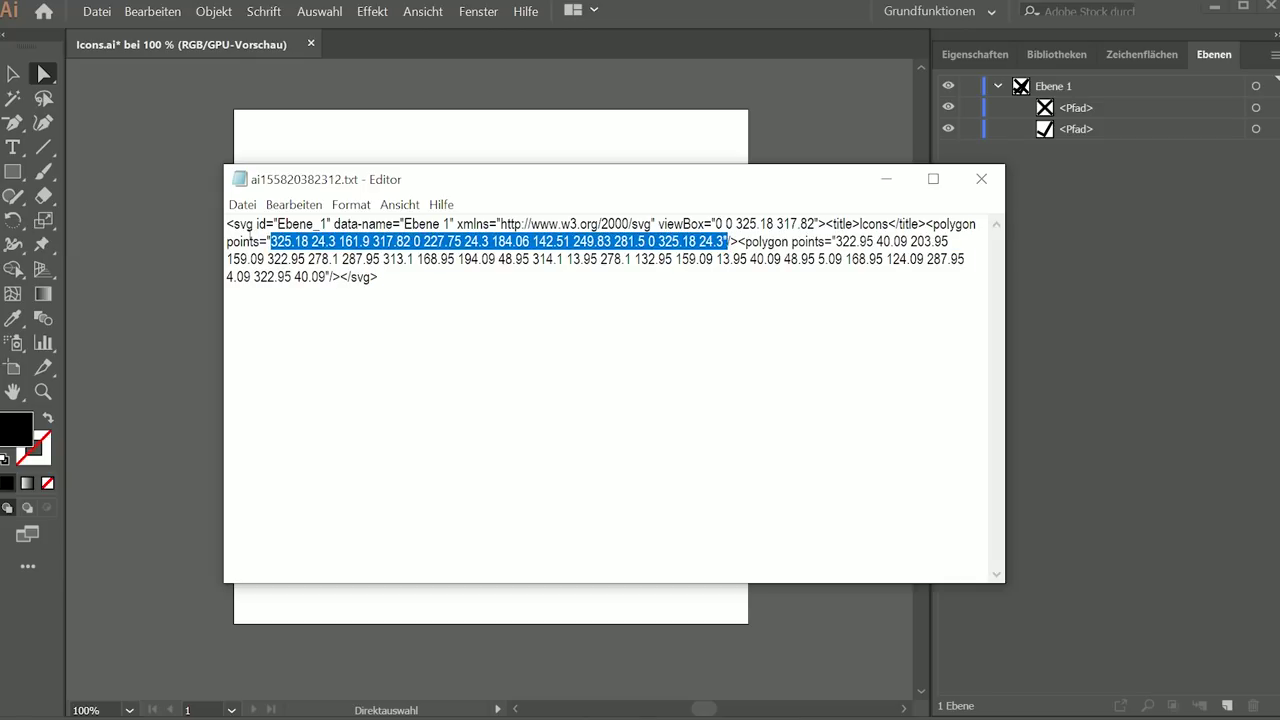
left_click(701, 282)
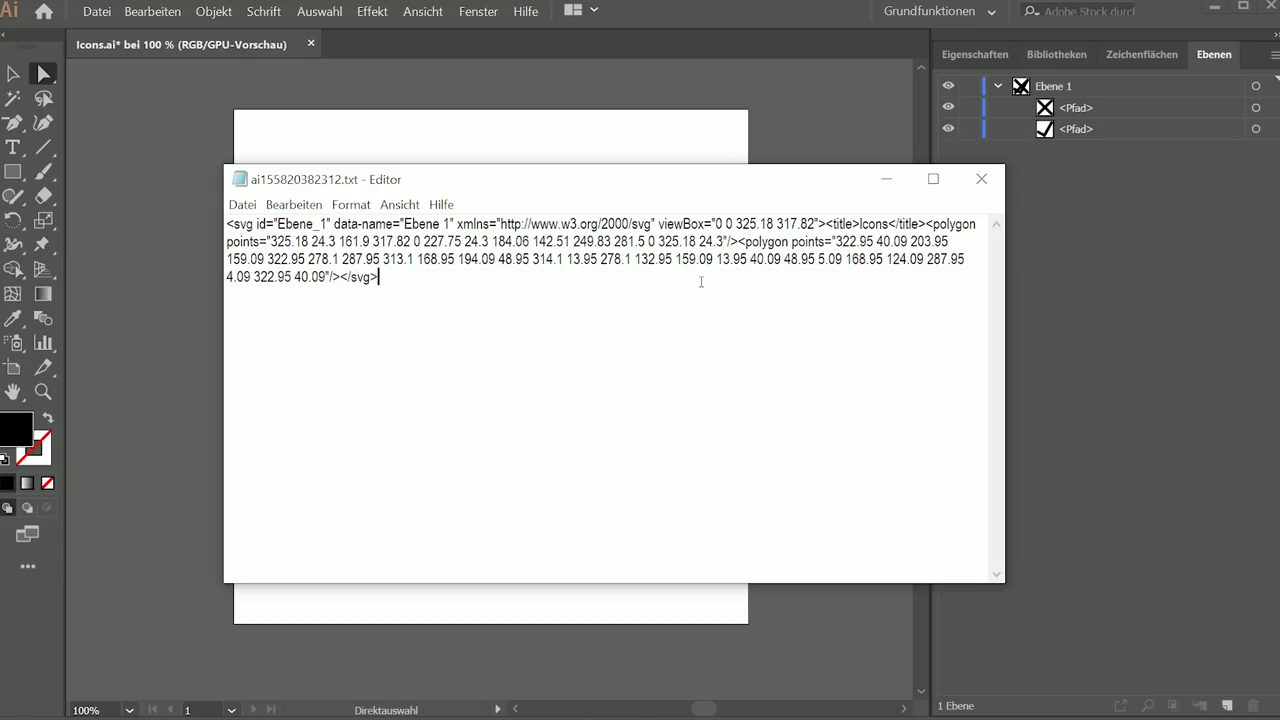
left_click_drag(308, 241, 278, 241)
key("ctrl+a")
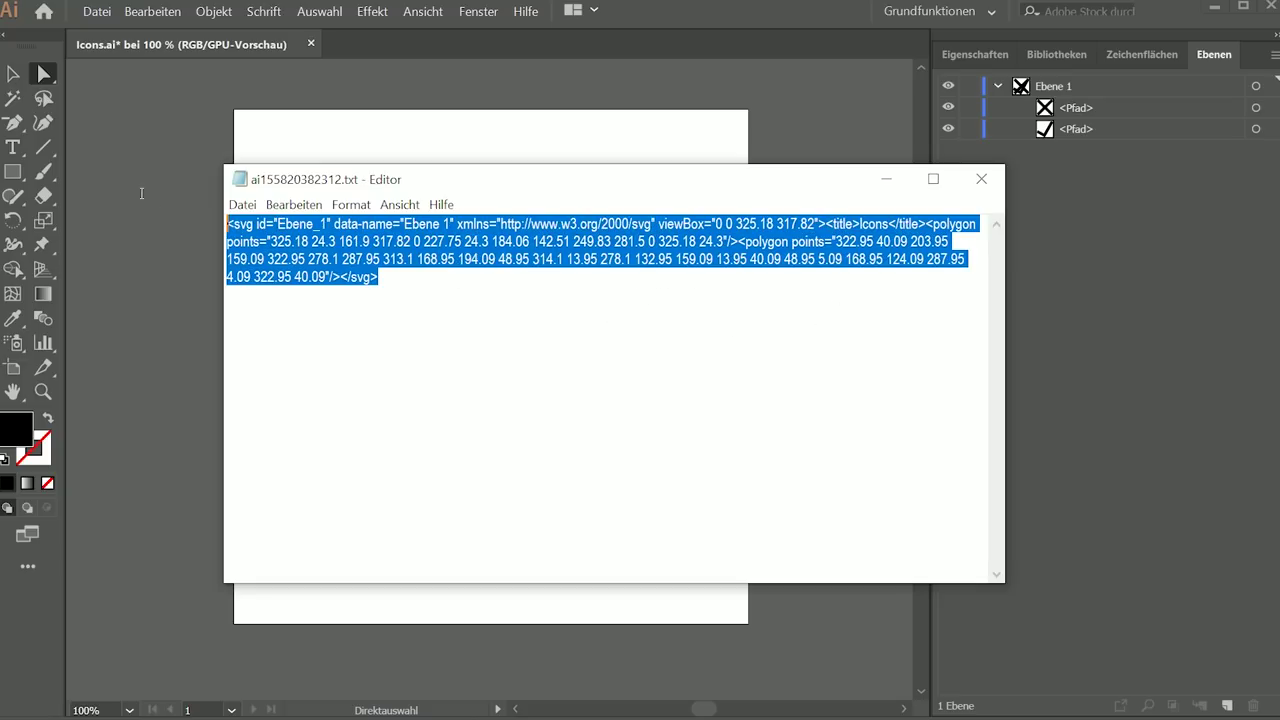